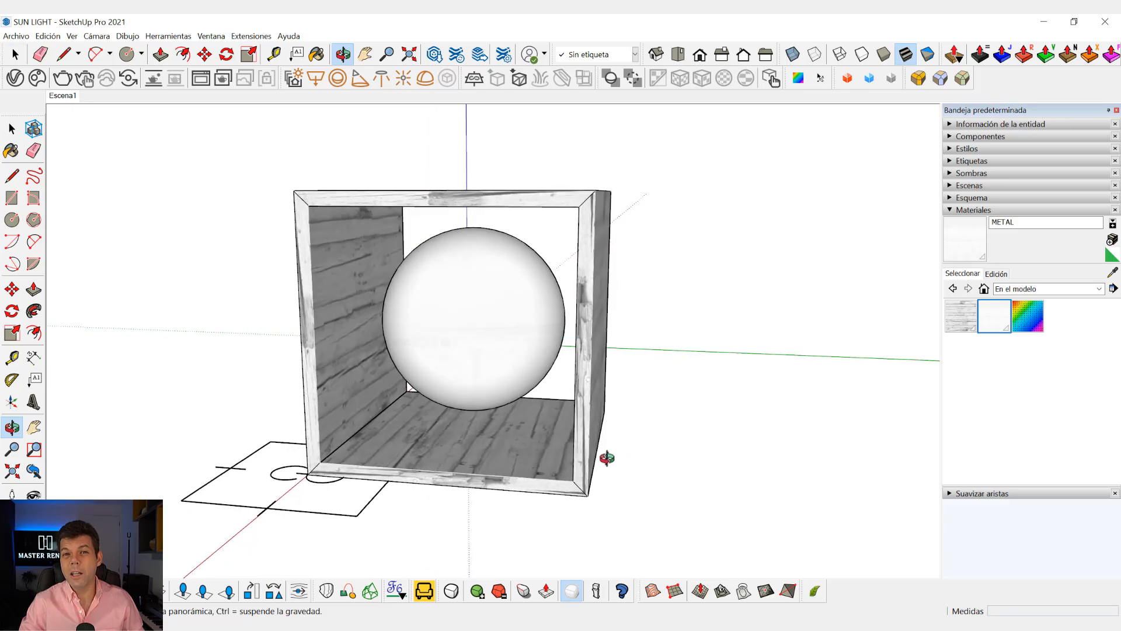
Examine the wooden box and the sphere inside it from several angles and distances.
scroll(577, 473, "up", 2)
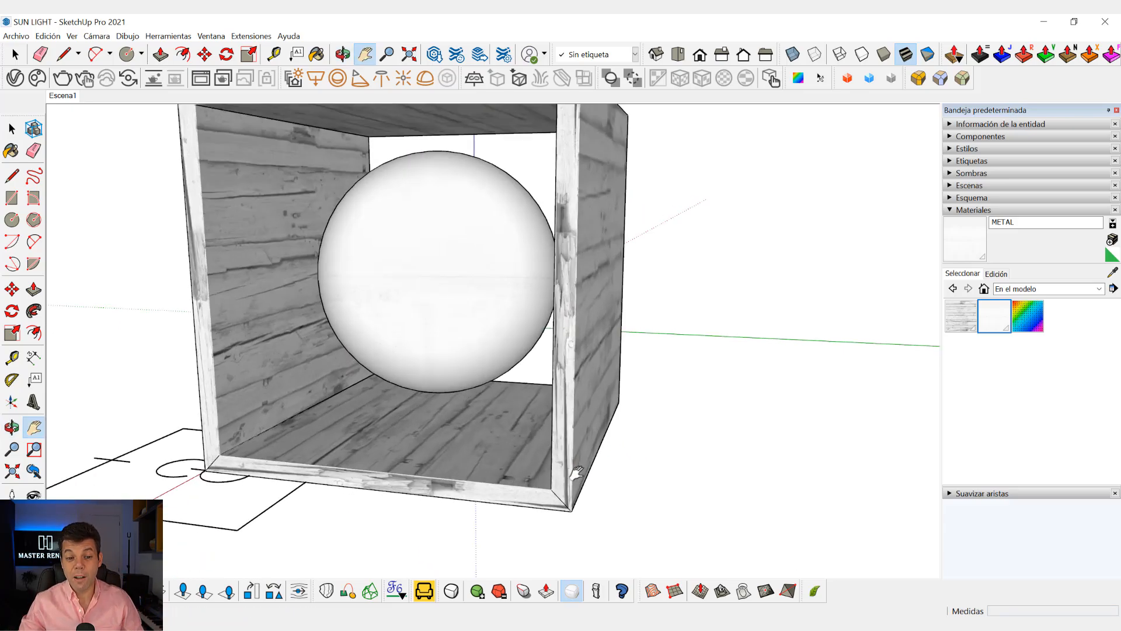
scroll(578, 474, "down", 4)
middle_click_drag(558, 448, 539, 468)
scroll(337, 518, "up", 3)
middle_click_drag(297, 501, 471, 496)
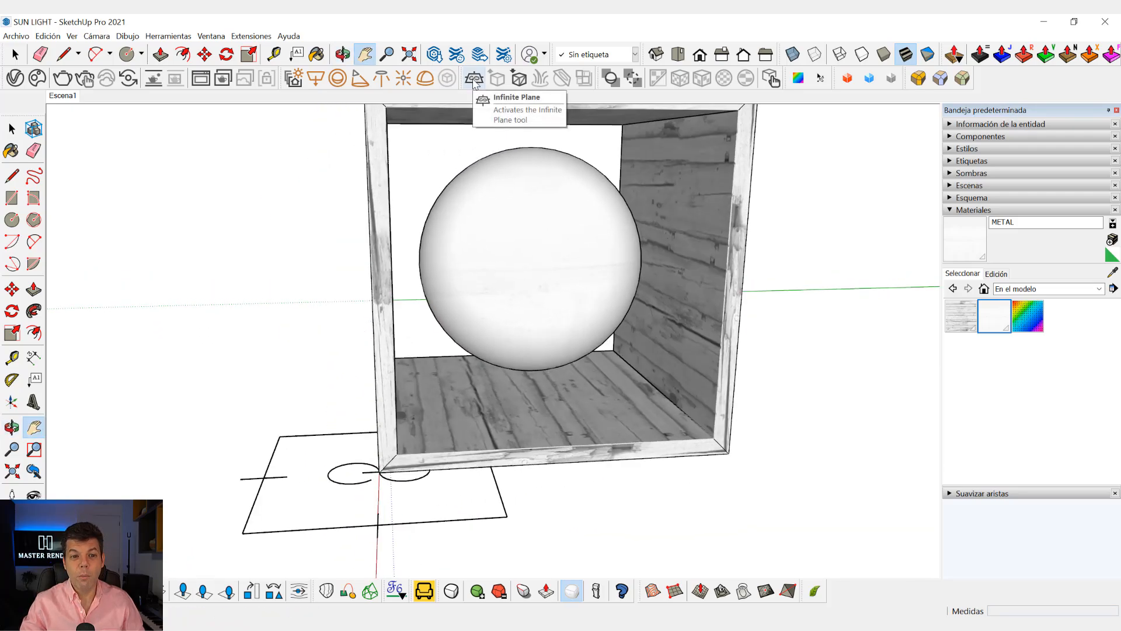
middle_click_drag(473, 191, 541, 342)
scroll(541, 341, "down", 2)
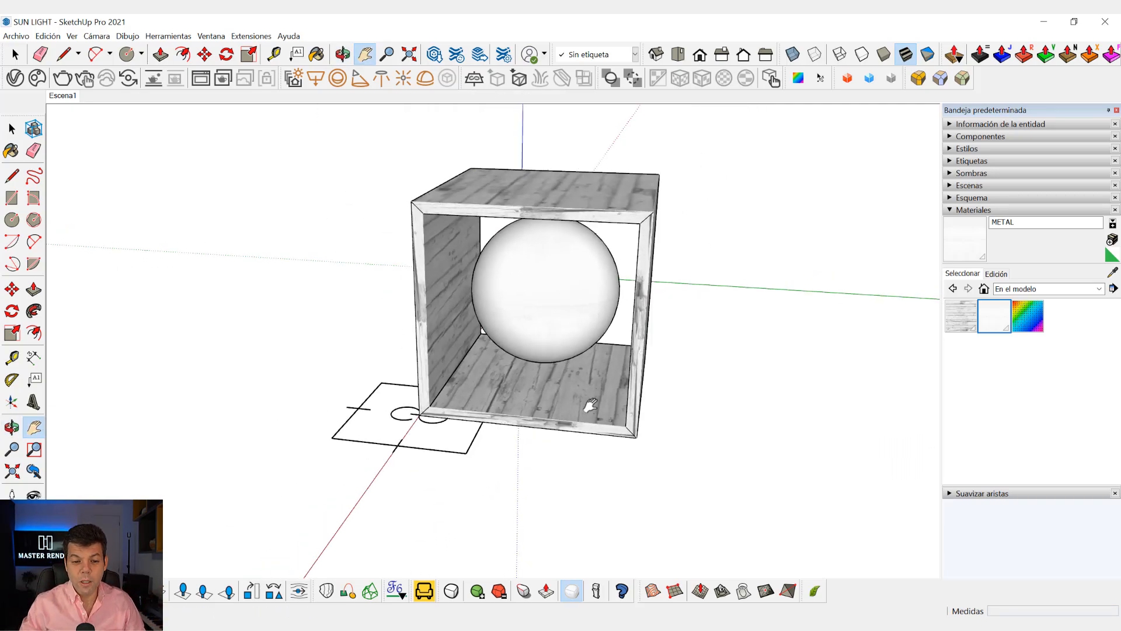
middle_click_drag(590, 405, 569, 368)
Restore the Escena1 view and start a V-Ray render of it with Interactive mode on.
left_click(63, 95)
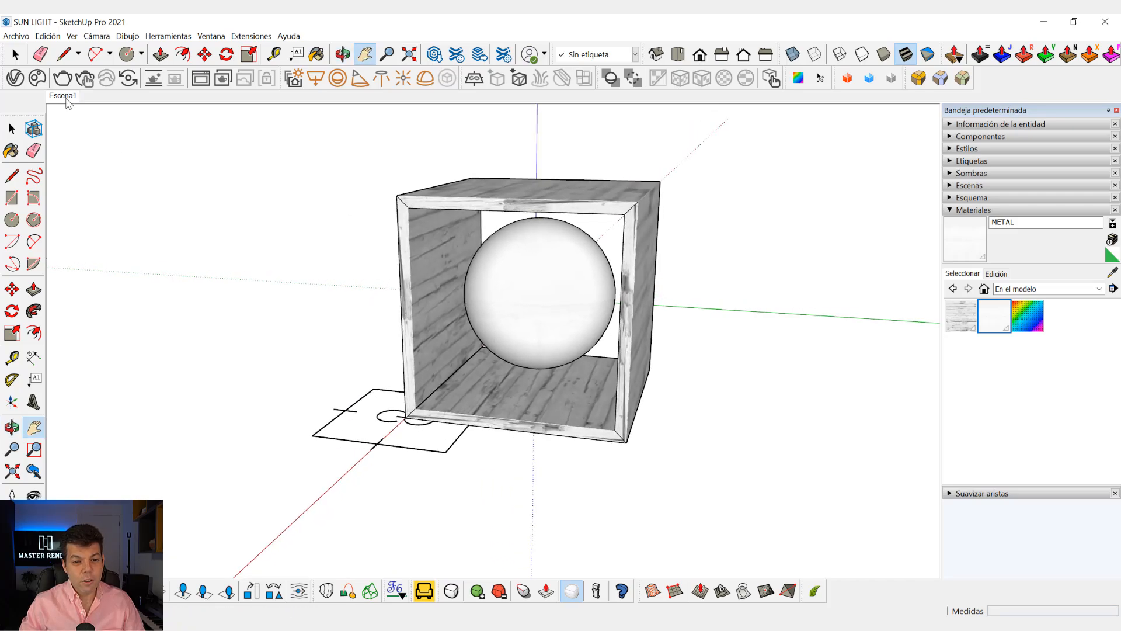
left_click(15, 79)
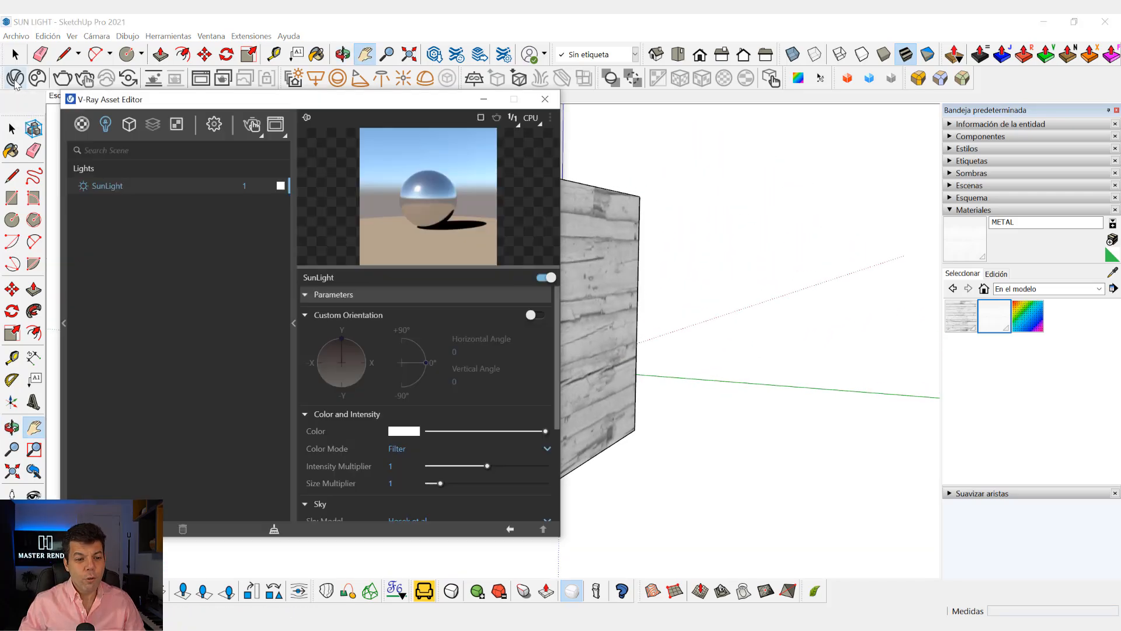
left_click(214, 124)
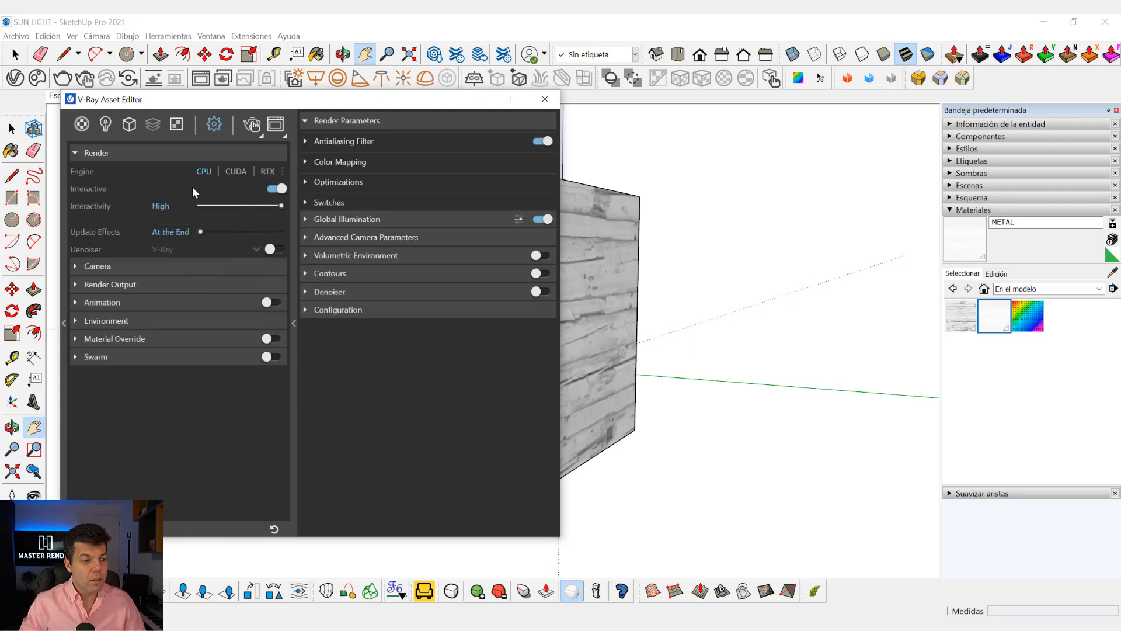
left_click(272, 191)
left_click(270, 190)
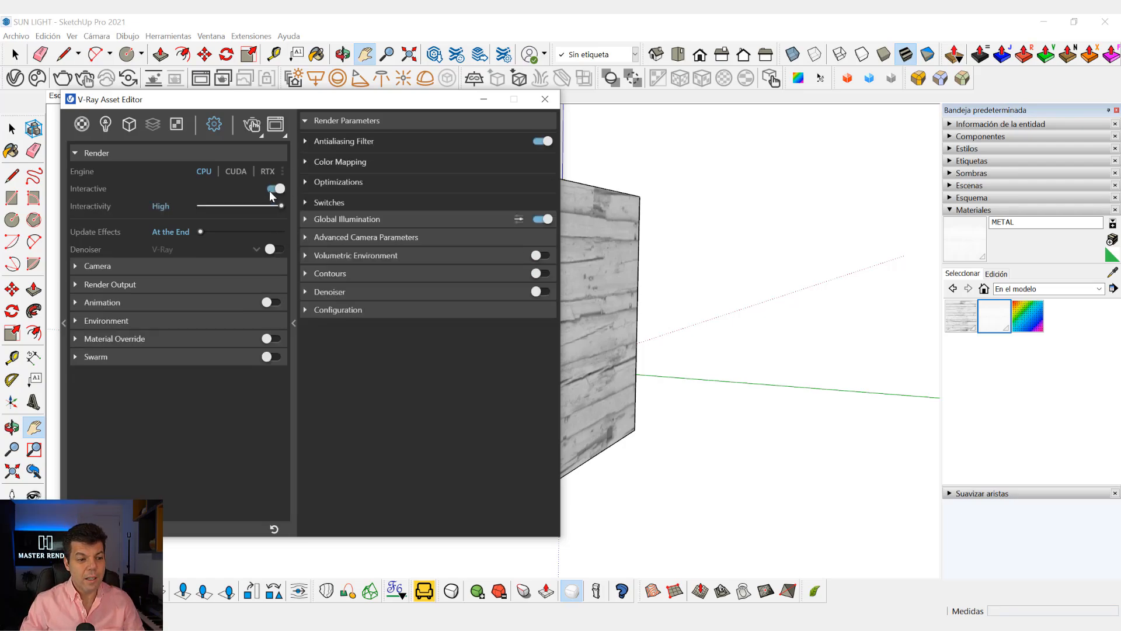
left_click(183, 286)
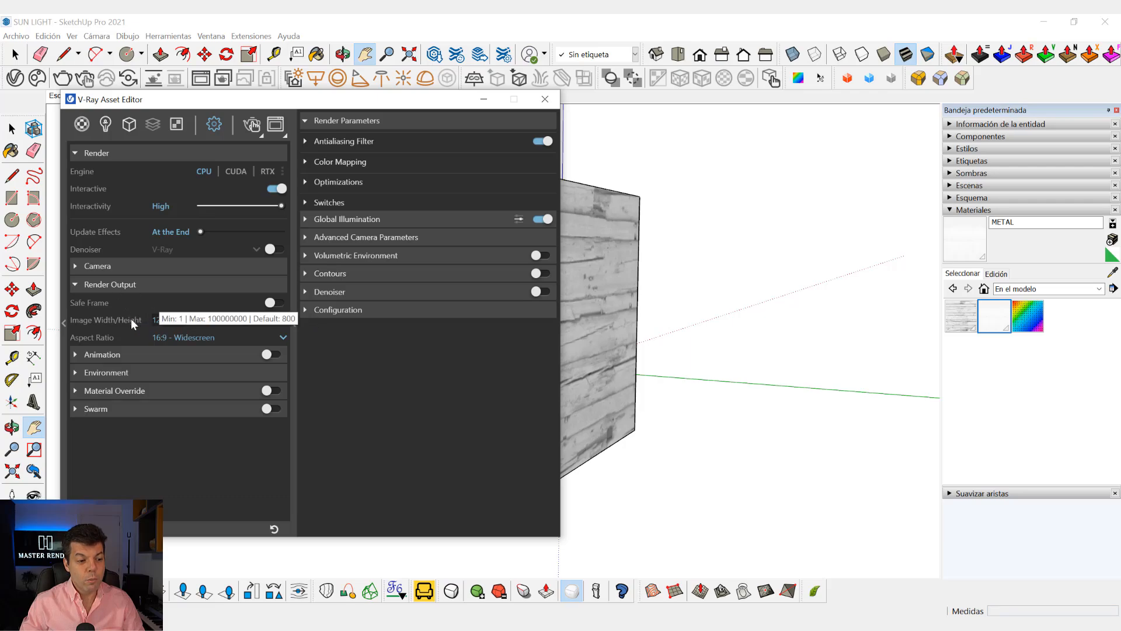
left_click(251, 127)
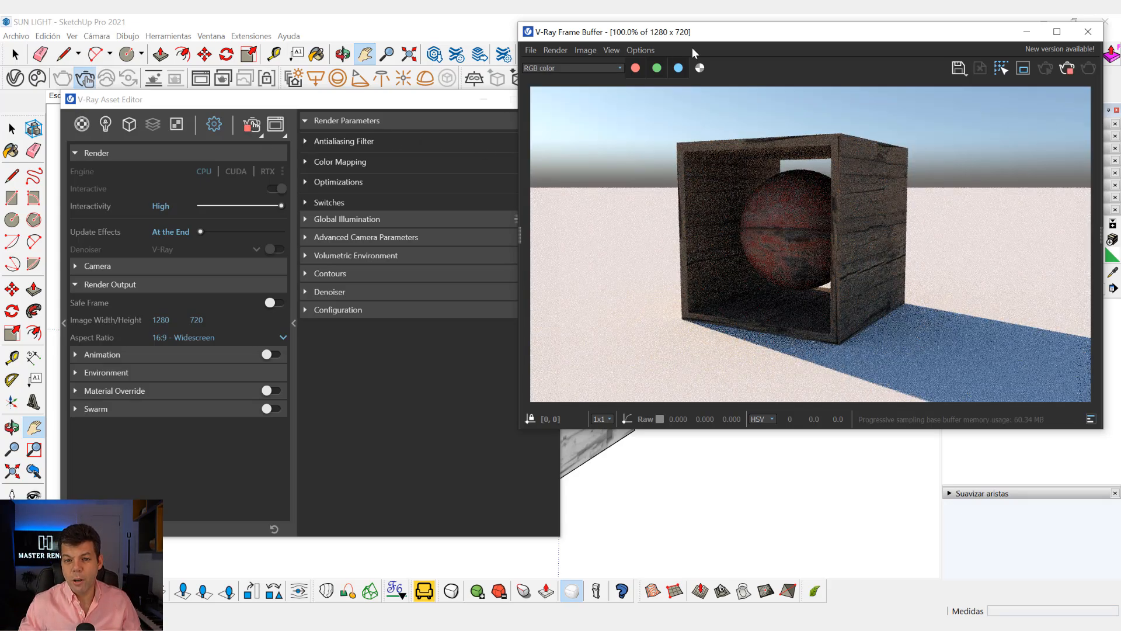
left_click_drag(759, 34, 772, 29)
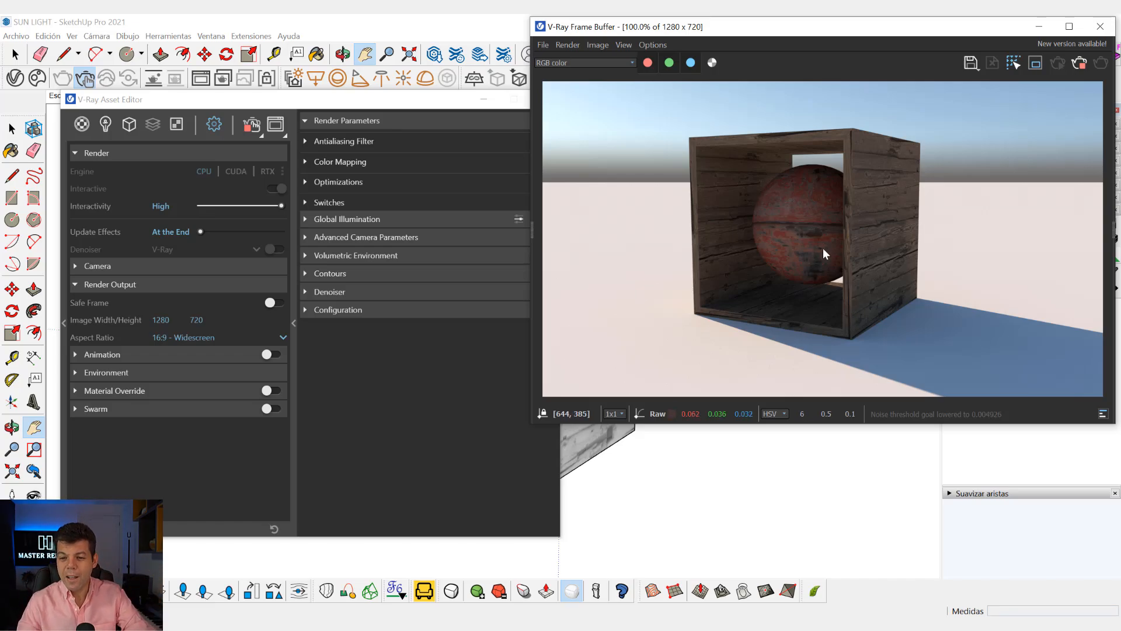
Enable Custom Orientation for the SunLight, keeping its settings and the running render side by side.
left_click(105, 125)
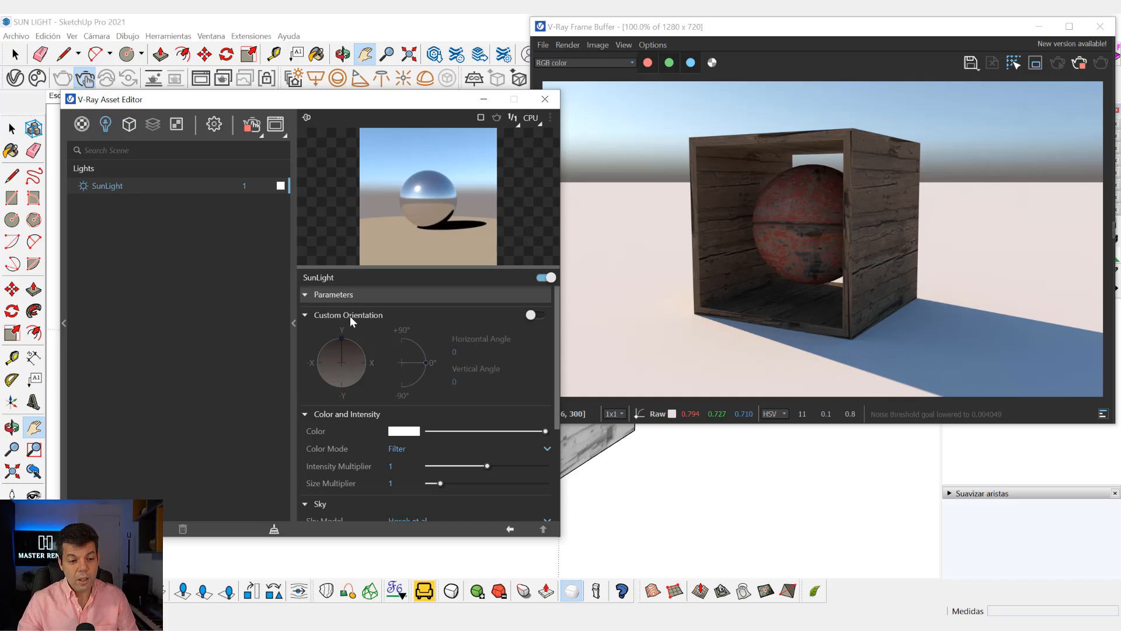
left_click(532, 316)
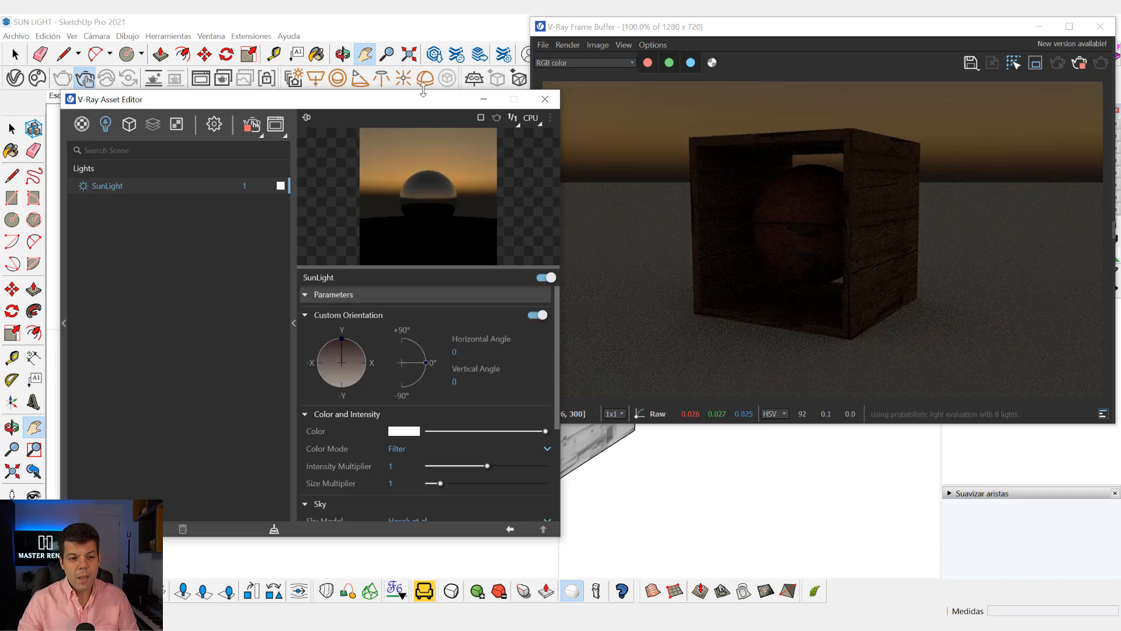
left_click_drag(426, 100, 386, 30)
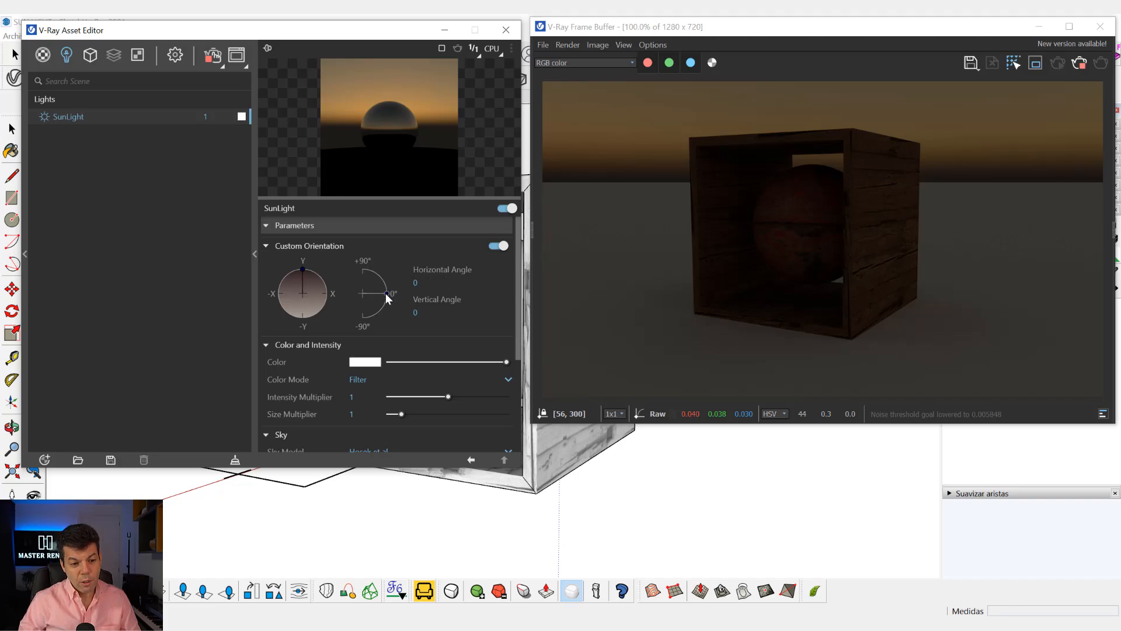
left_click(498, 246)
left_click(498, 246)
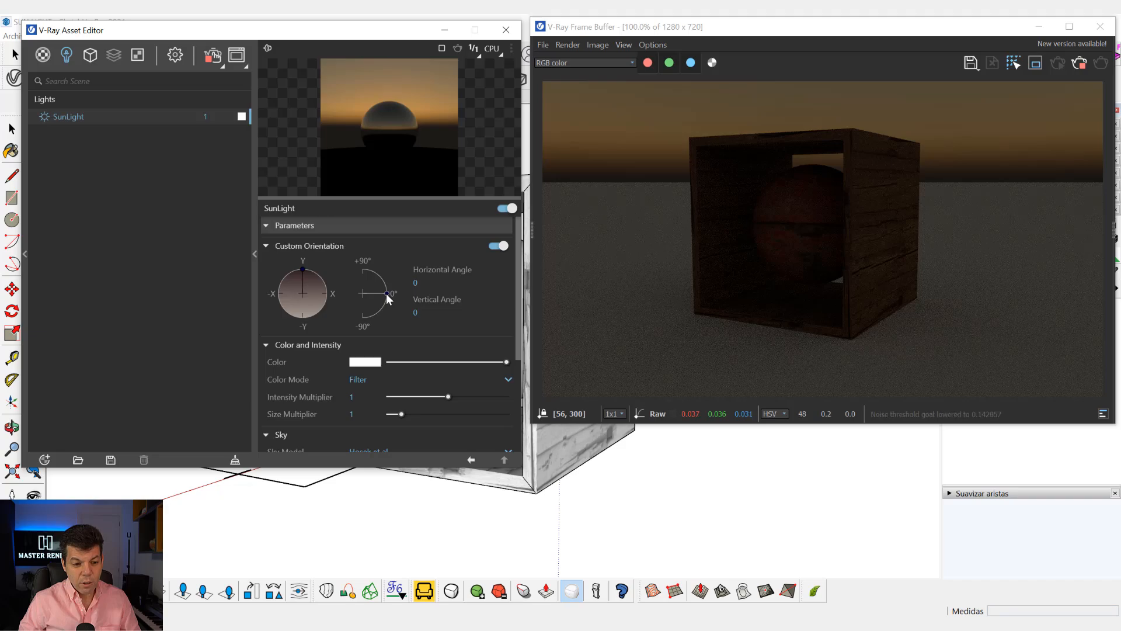
Try vertical sun angles of 6.4, 89.1, 34.2 and 45 degrees in the interactive render.
left_click_drag(387, 293, 386, 291)
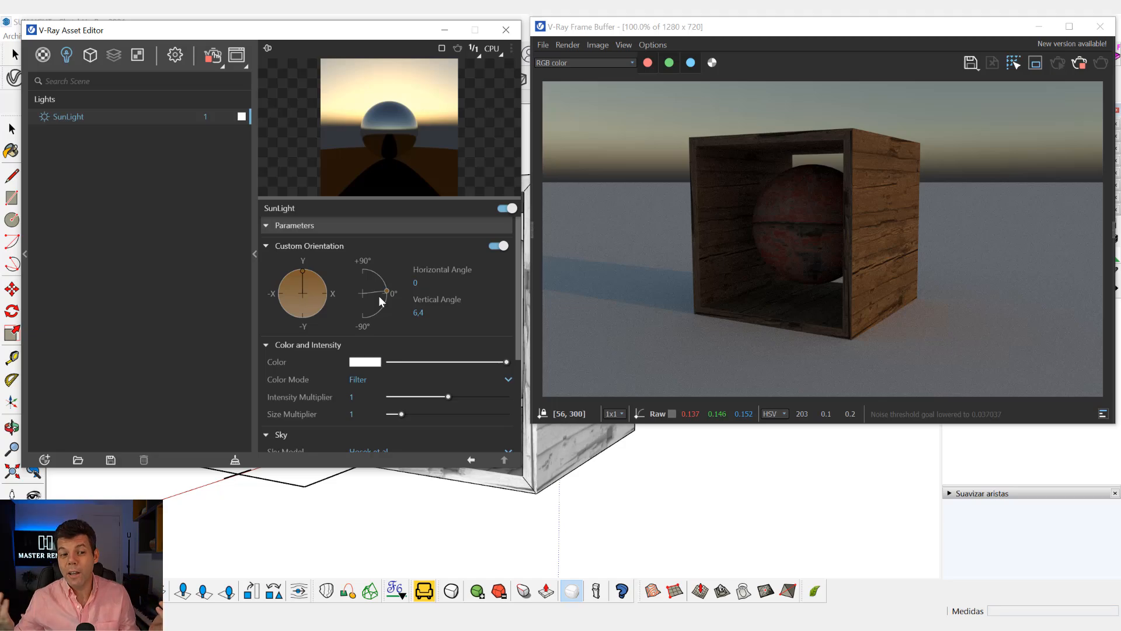
left_click_drag(386, 292, 363, 265)
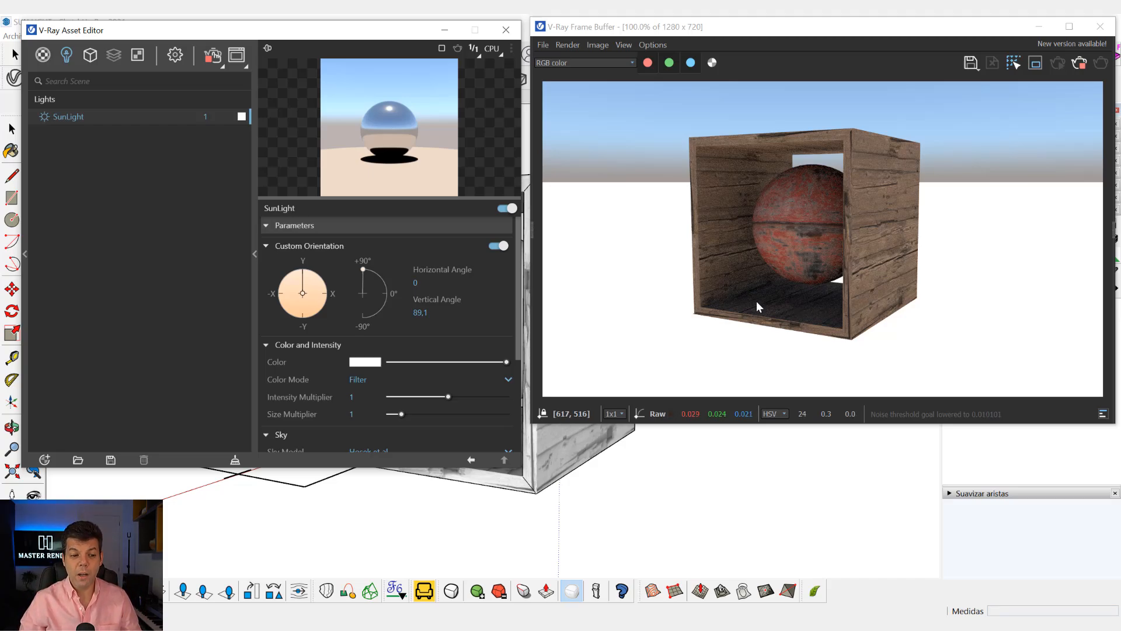
left_click_drag(363, 269, 391, 274)
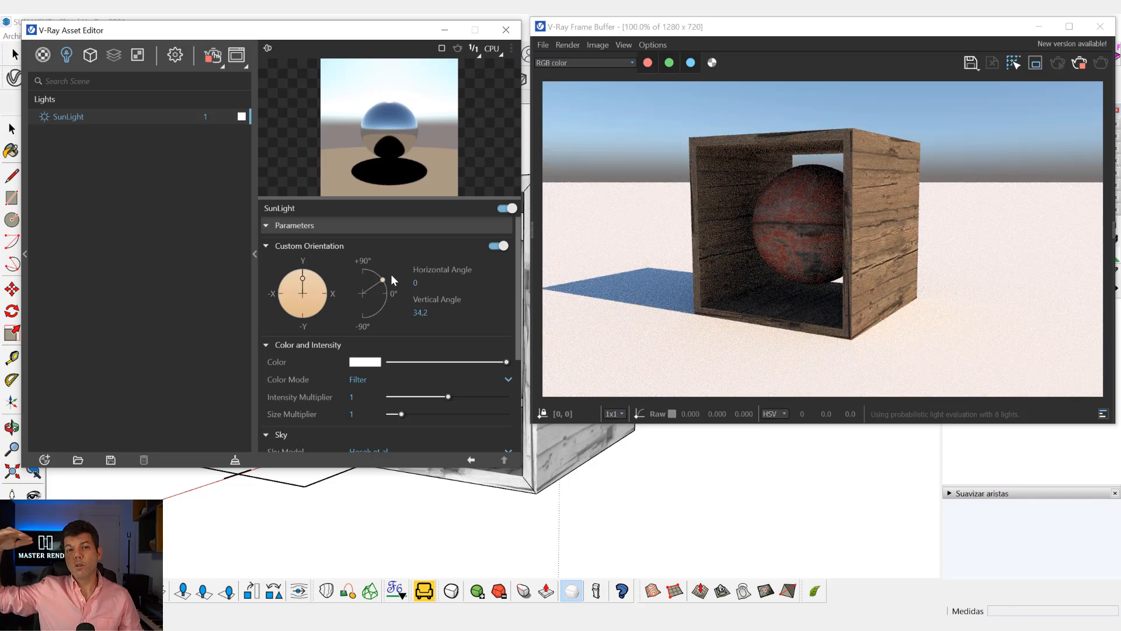
left_click(426, 313)
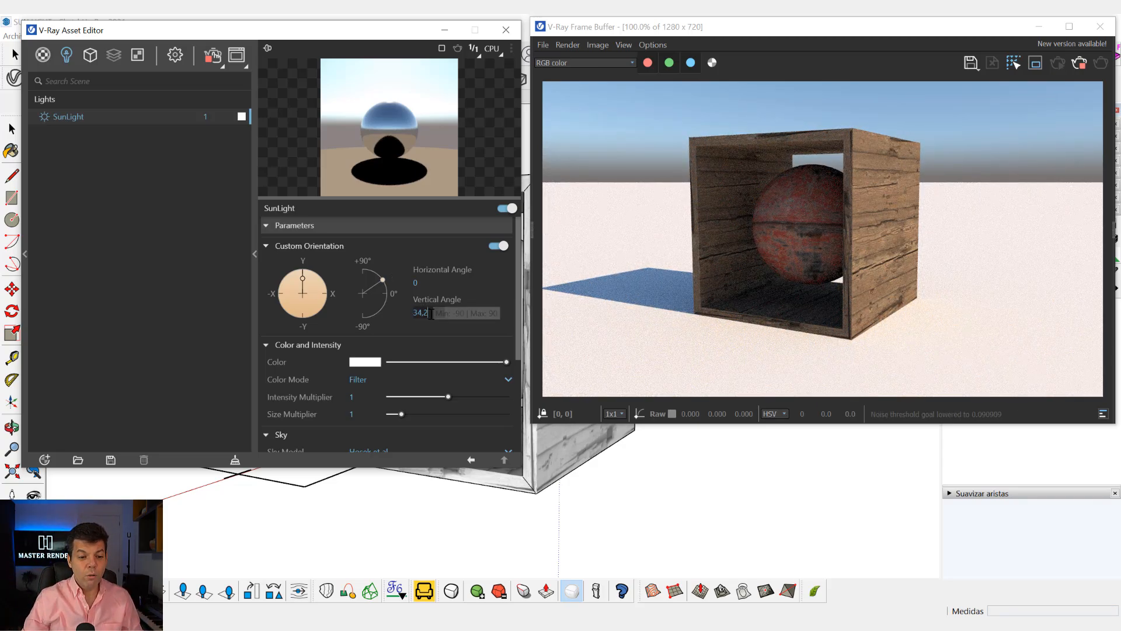
left_click_drag(425, 312, 416, 314)
type("45")
key("Return")
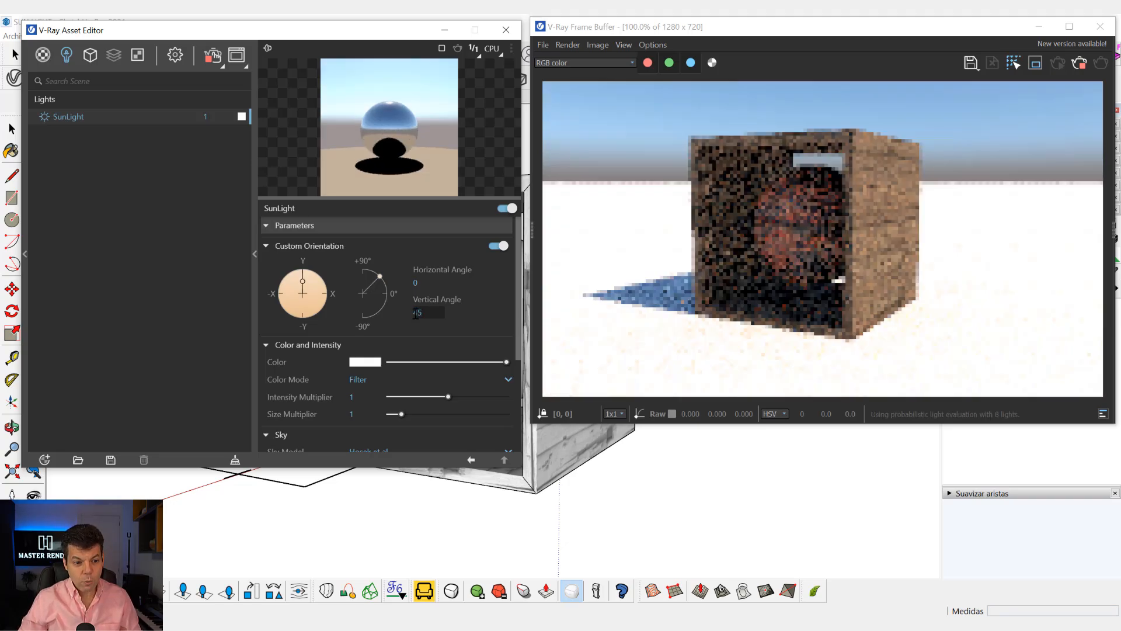
Set the SunLight's vertical angle to 30 degrees.
left_click_drag(428, 313, 414, 313)
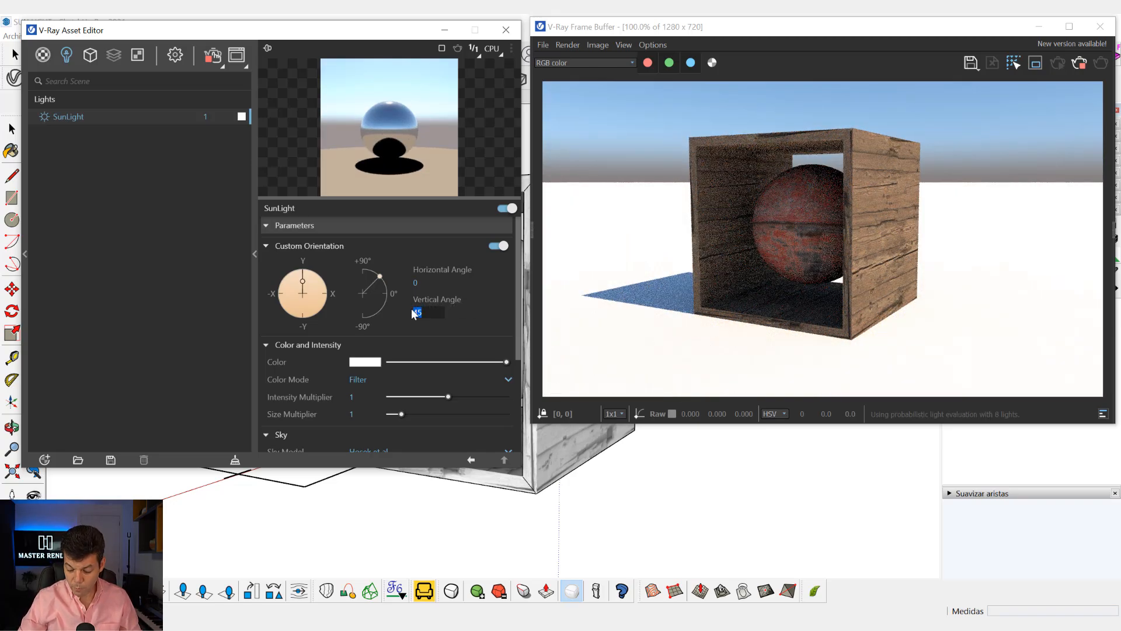
type("30")
key("Return")
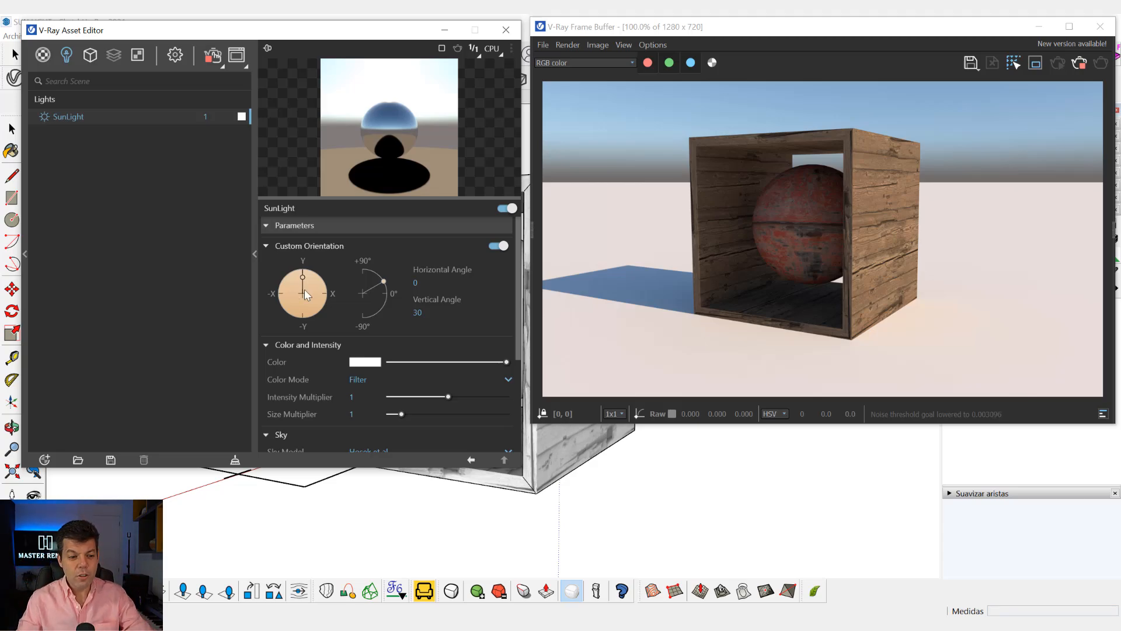
Try horizontal sun angles of 25.2, 36.2 and about 120 degrees to move the box's shadow.
left_click_drag(301, 276, 311, 278)
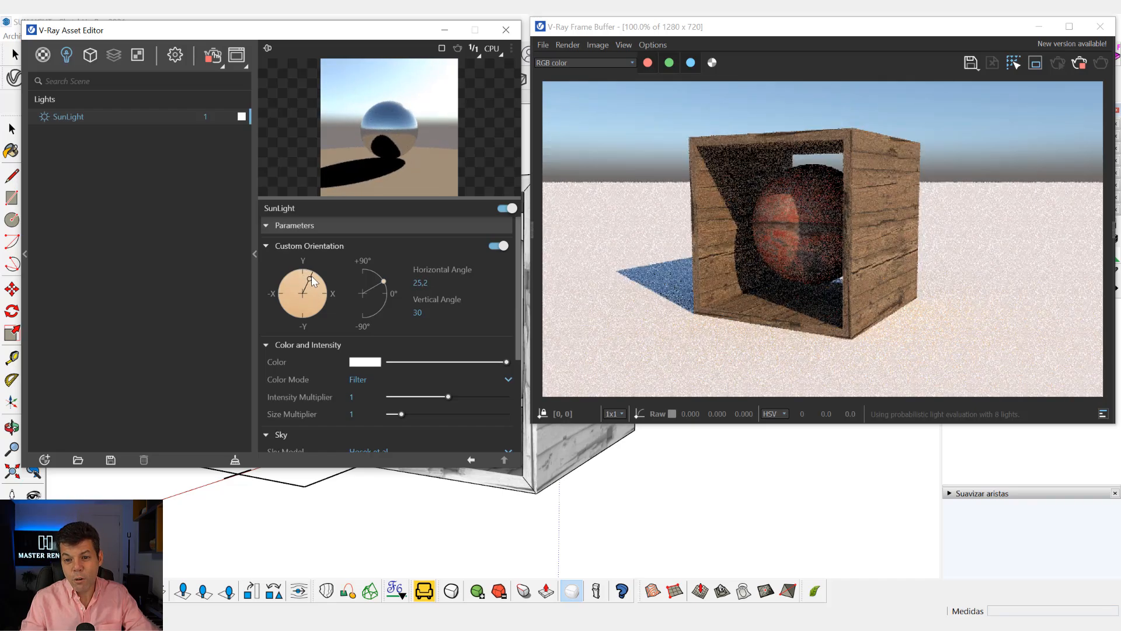
mouse_move(312, 279)
left_mouse_down()
mouse_move(324, 307)
mouse_move(284, 323)
mouse_move(275, 299)
mouse_move(289, 270)
mouse_move(316, 275)
left_mouse_up()
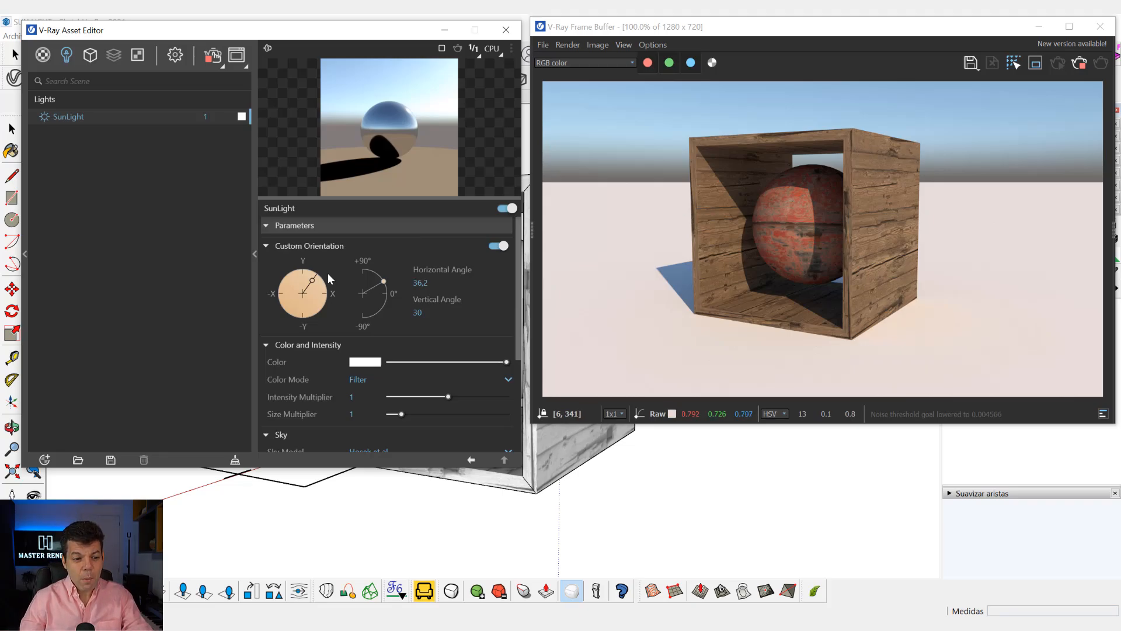
left_click_drag(316, 280, 334, 311)
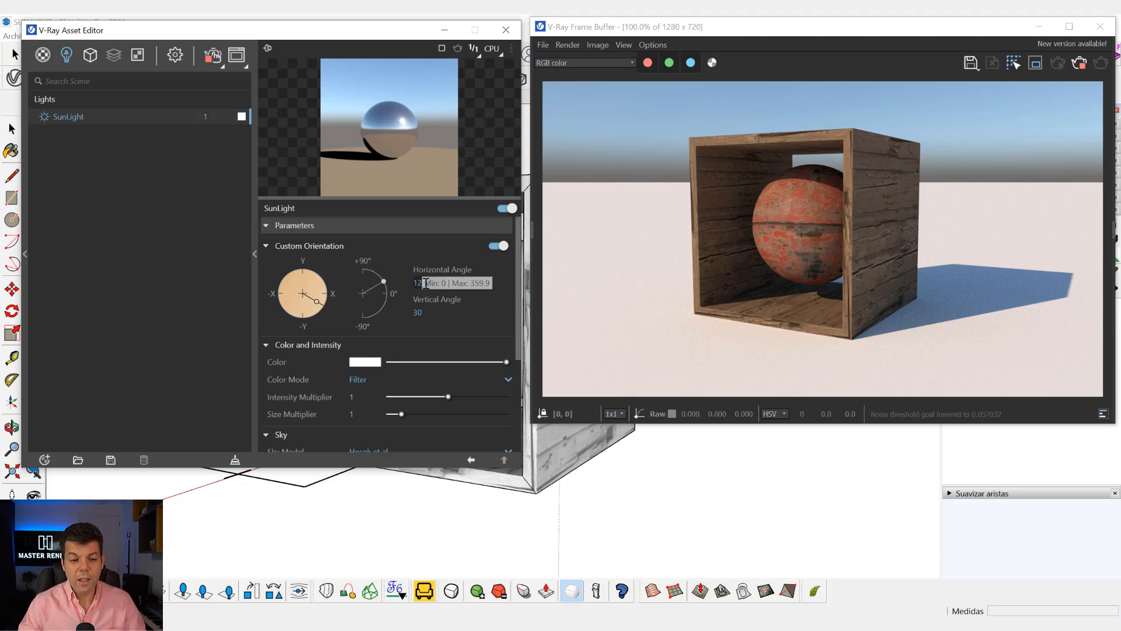
Try a vertical sun angle of 39.8 degrees and set it back to 30.
left_click_drag(380, 287, 382, 279)
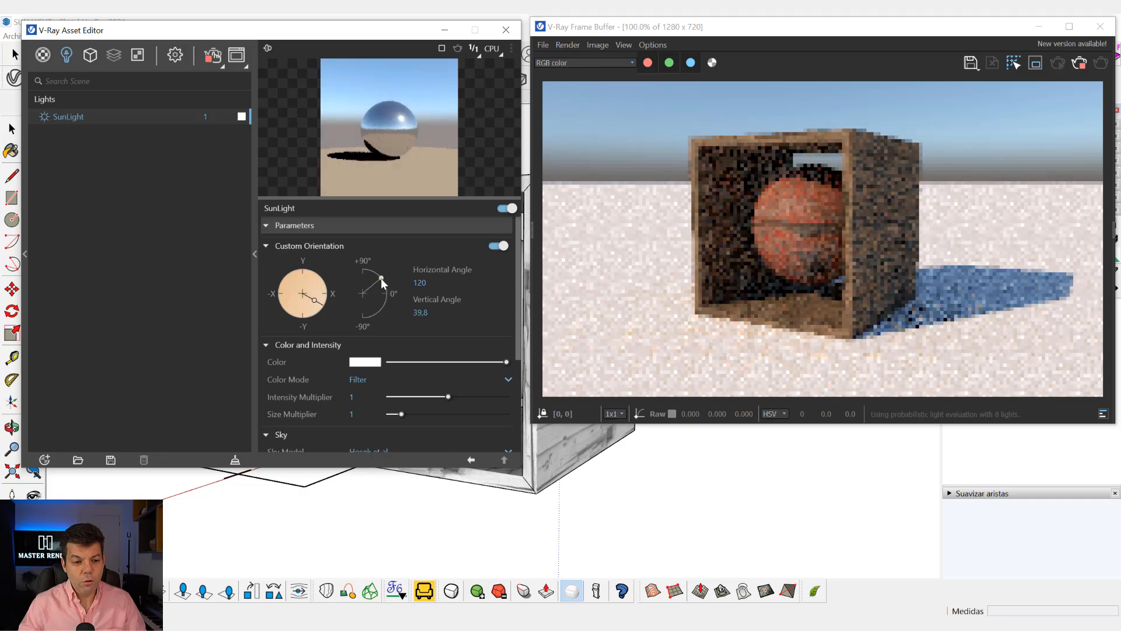
double_click(420, 312)
type("30")
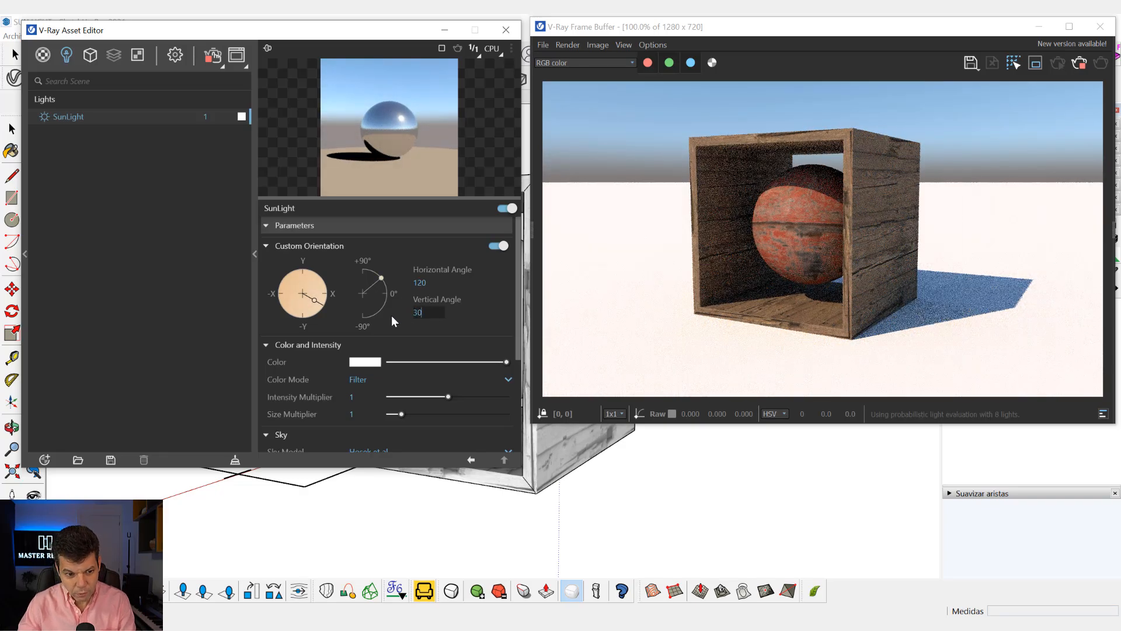
key("Return")
Try horizontal sun angles of 63.3 and 237.1 degrees, and set the horizontal angle to 120.
left_click_drag(315, 301, 328, 280)
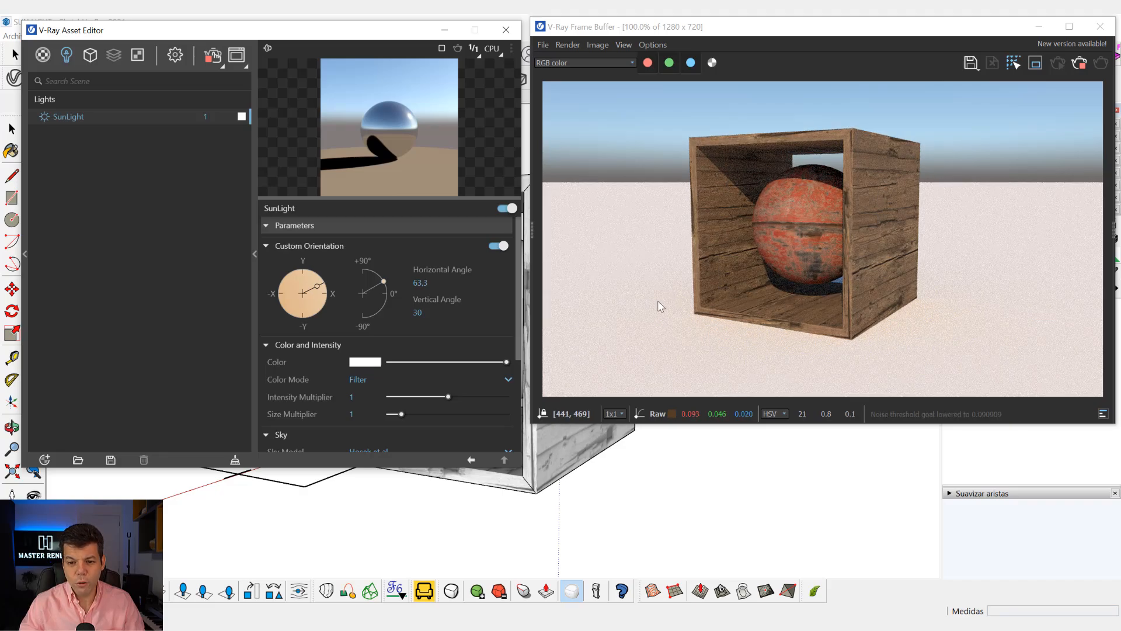
left_click_drag(324, 288, 288, 310)
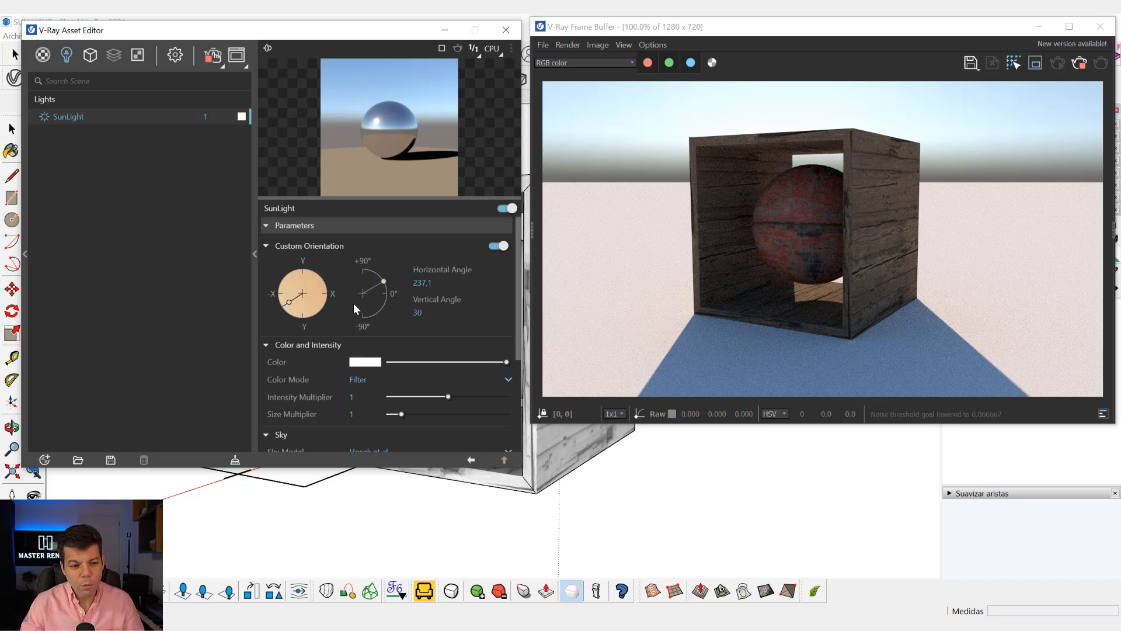
left_click(421, 284)
type("1")
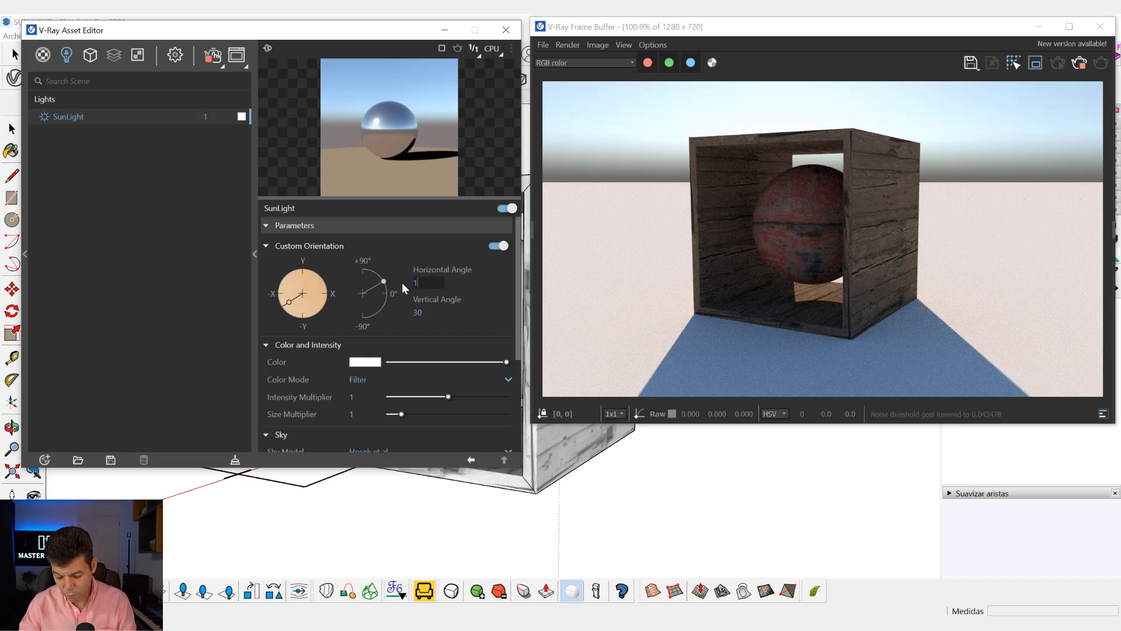
type("20")
key("Return")
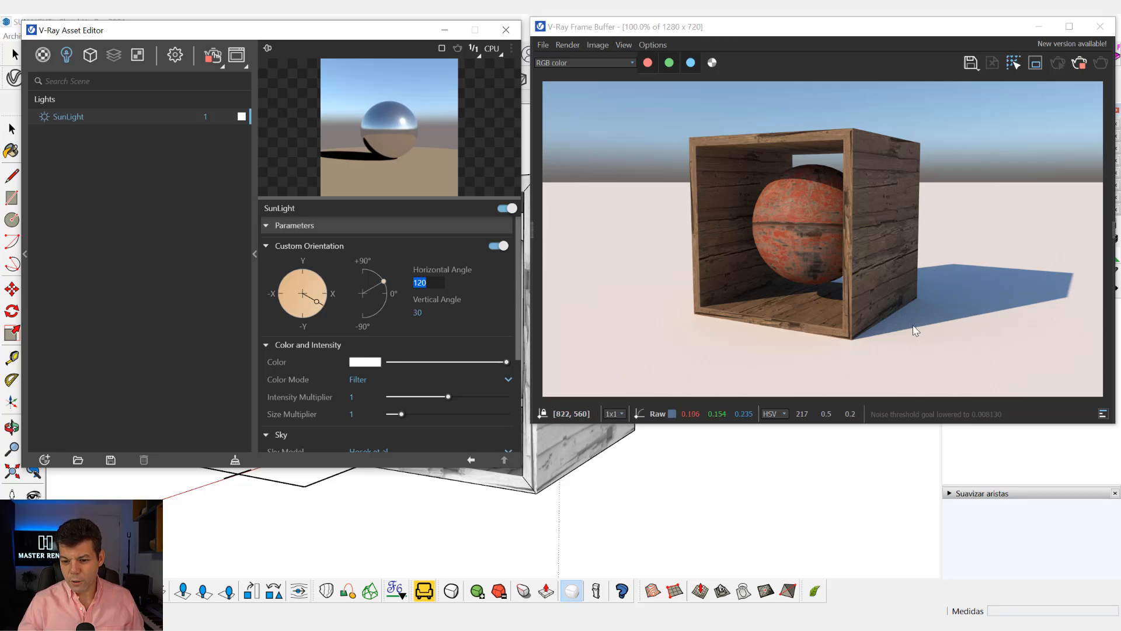
Try SunLight size multipliers of 10 and 5 to blur the edges of the box's shadow.
left_click(294, 346)
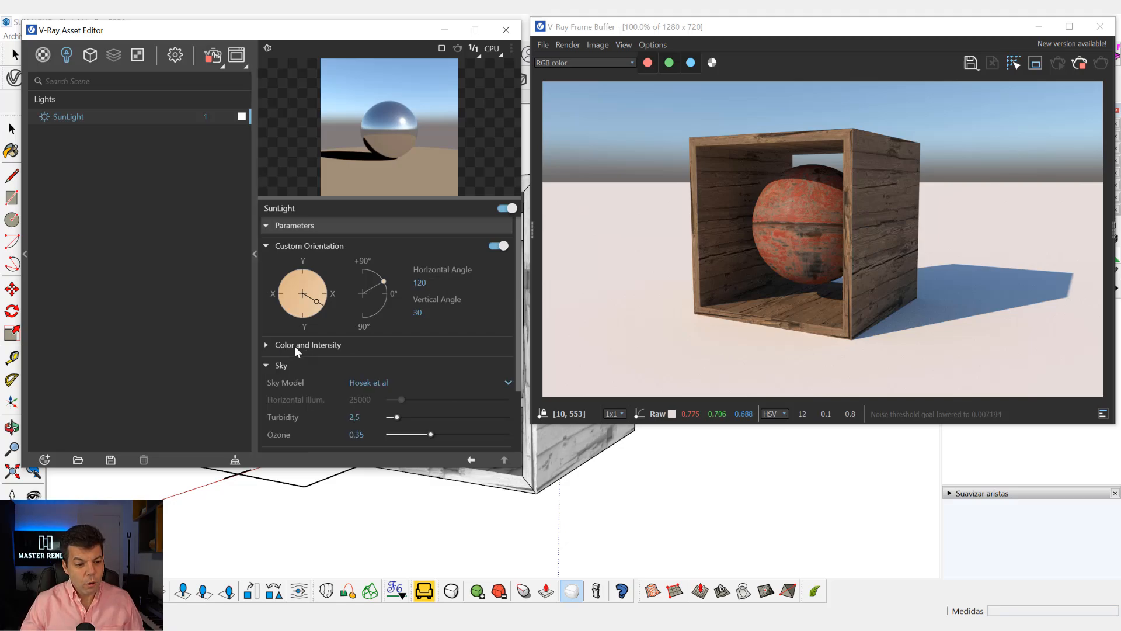
left_click(295, 346)
scroll(352, 372, "down", 1)
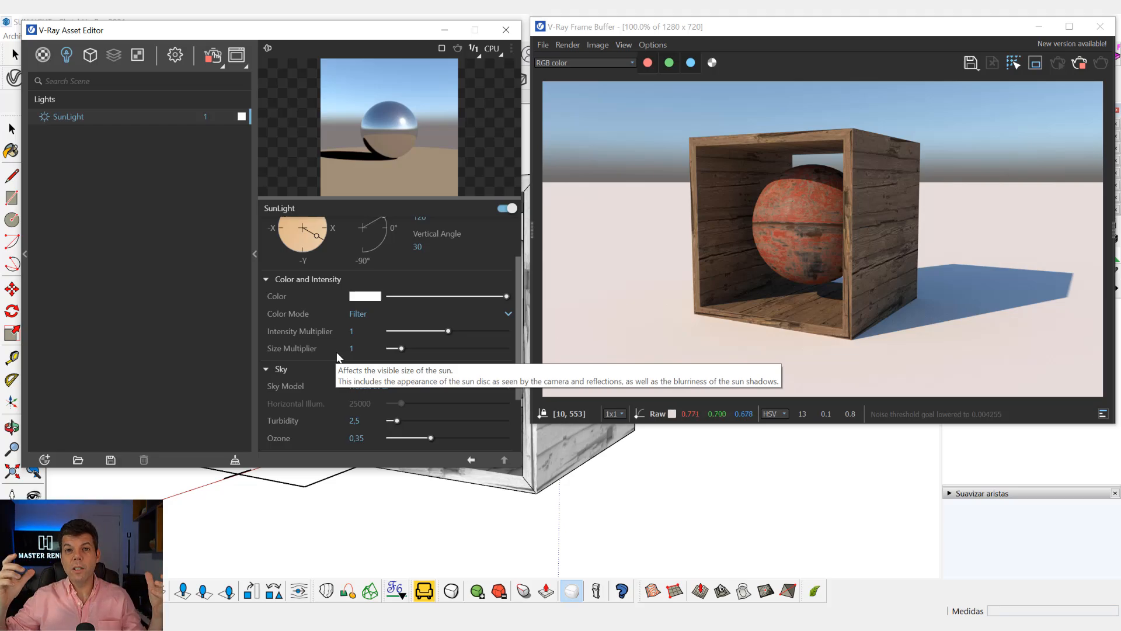
left_click(358, 348)
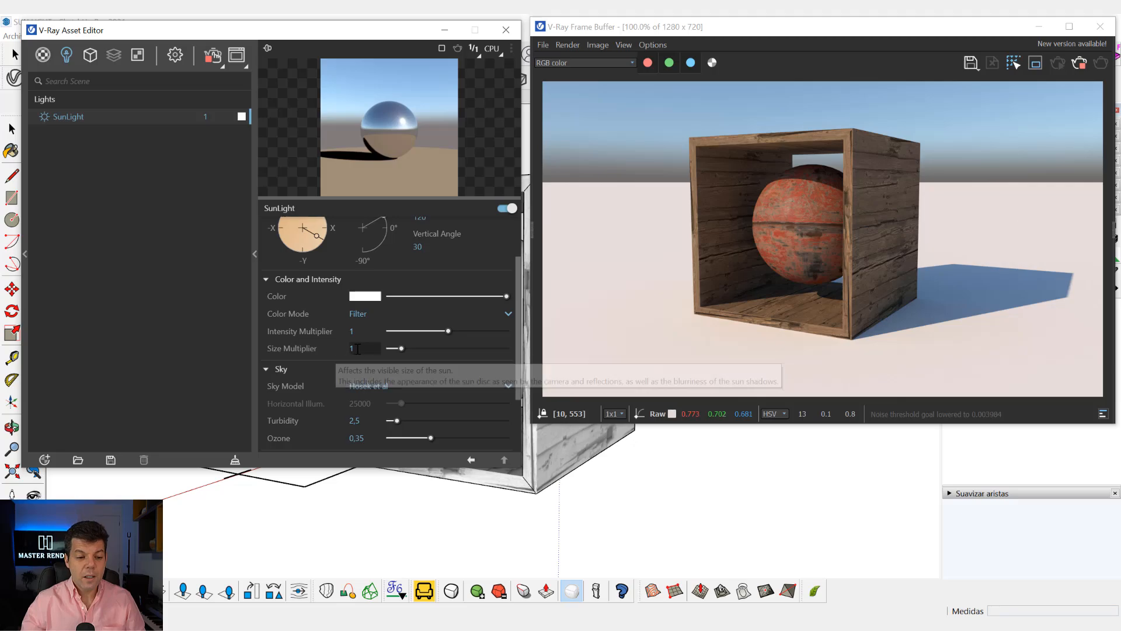
left_click_drag(358, 349, 339, 351)
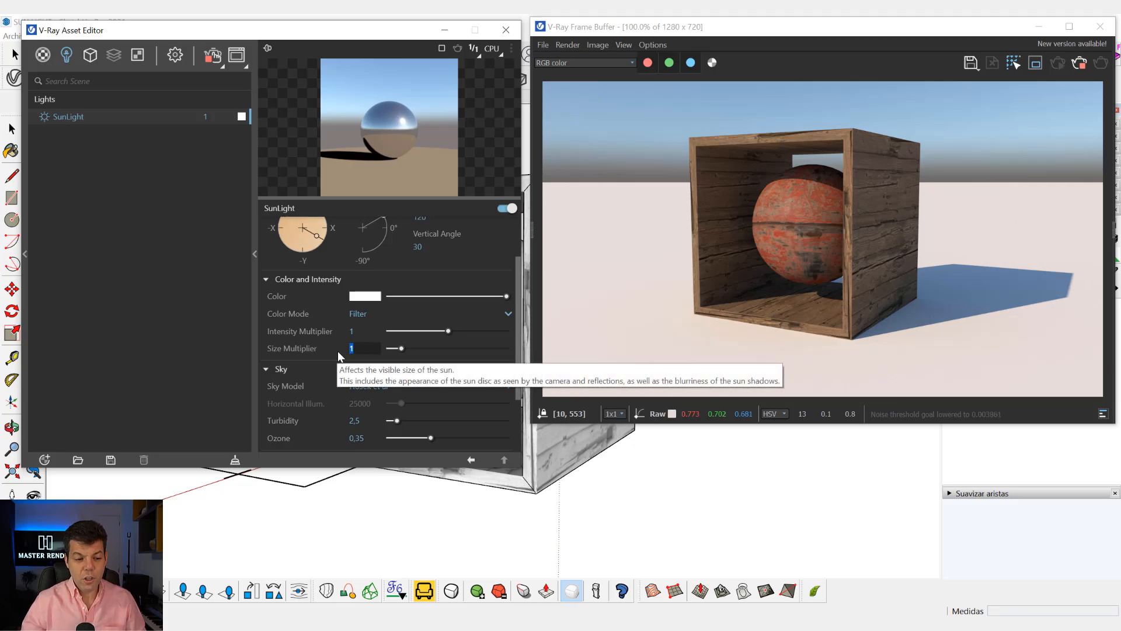
type("10")
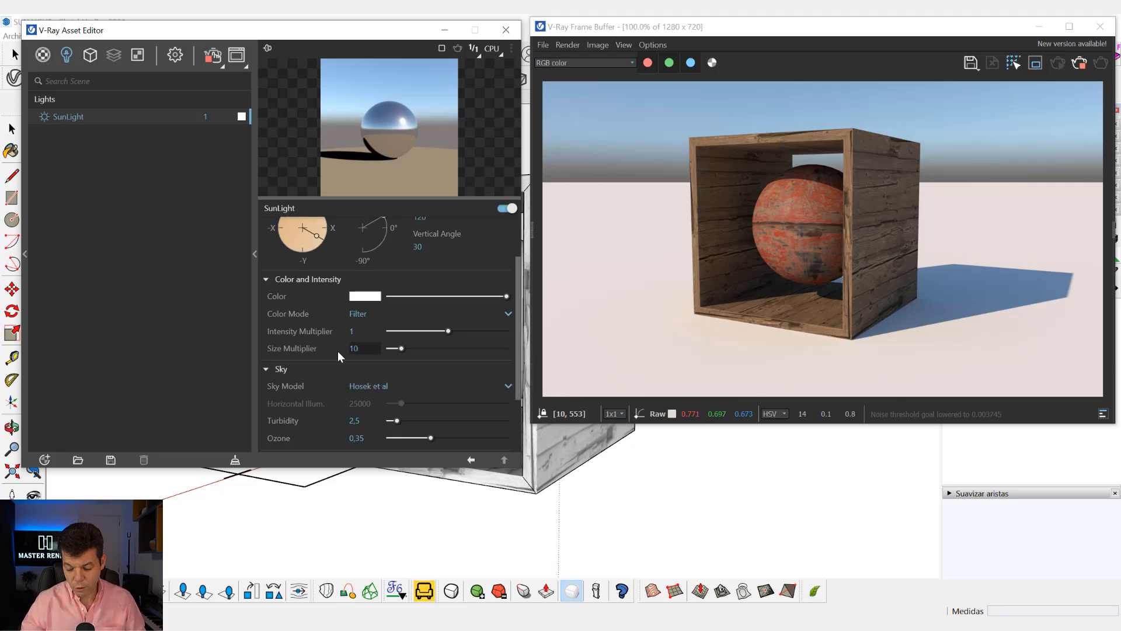
key("Return")
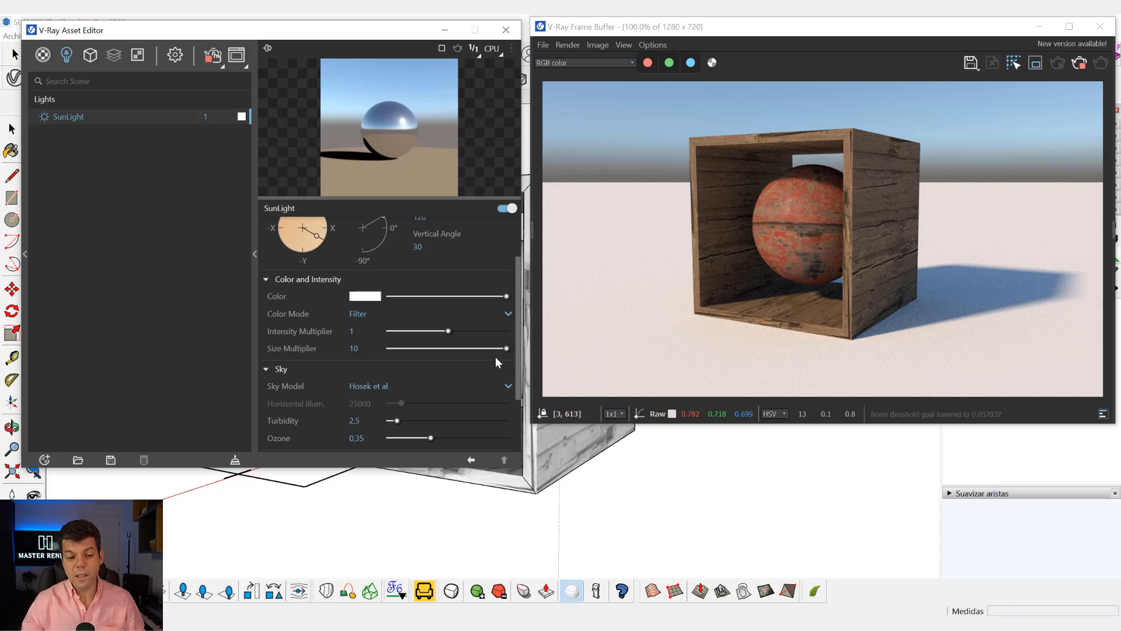
left_click(354, 348)
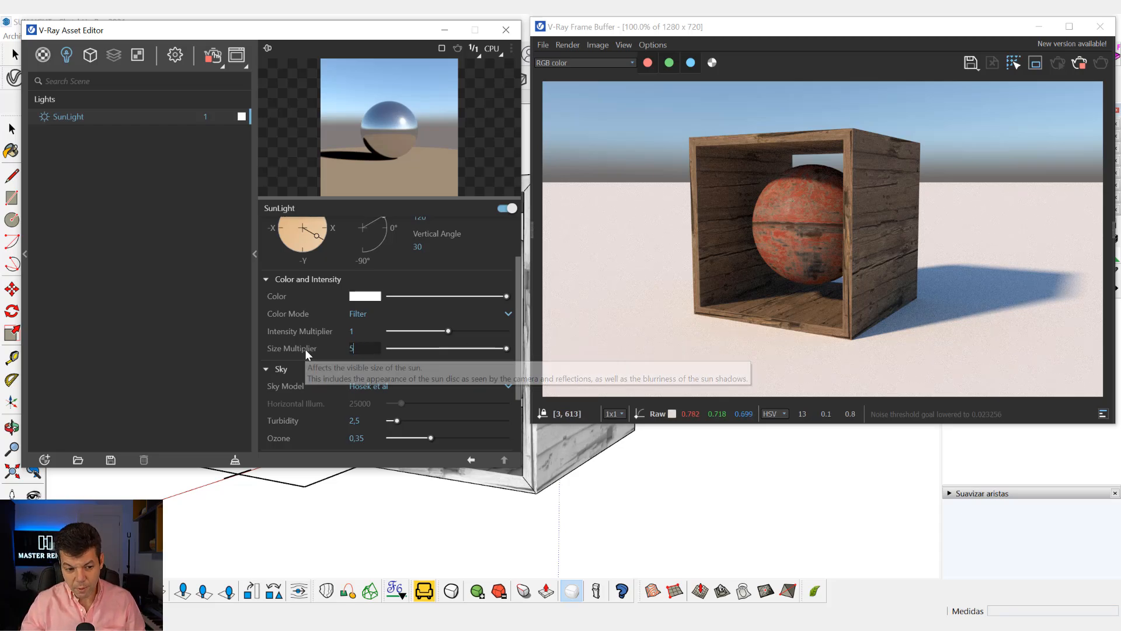
type("5")
key("Return")
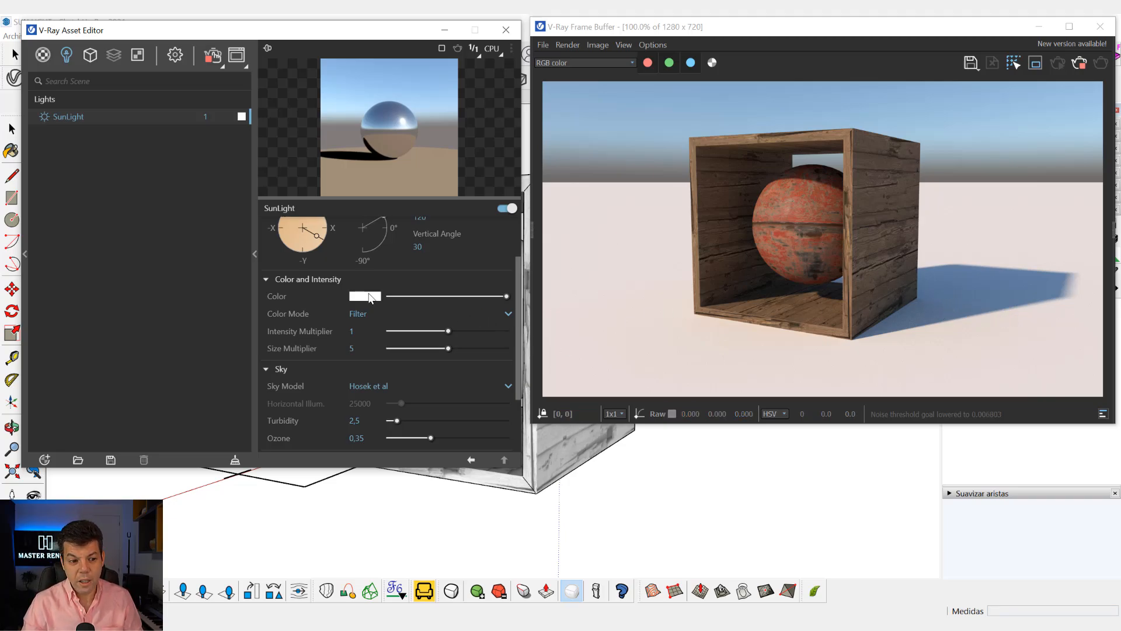
Try a vertical sun angle of 15 degrees together with a size multiplier of 10.
scroll(415, 318, "up", 2)
left_click(426, 314)
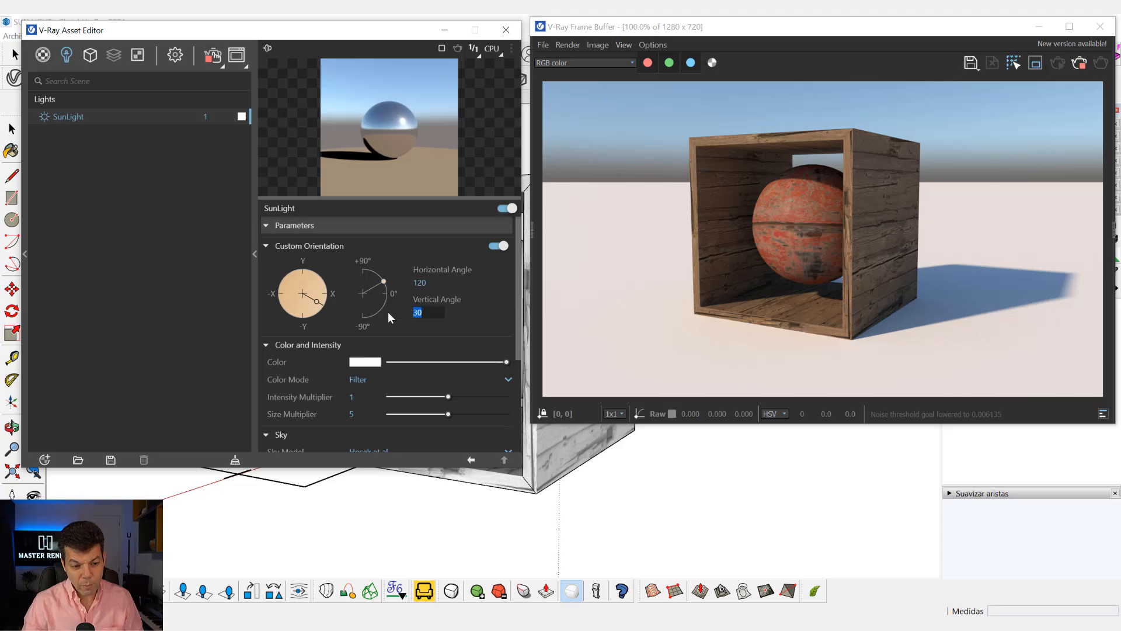
key("Return")
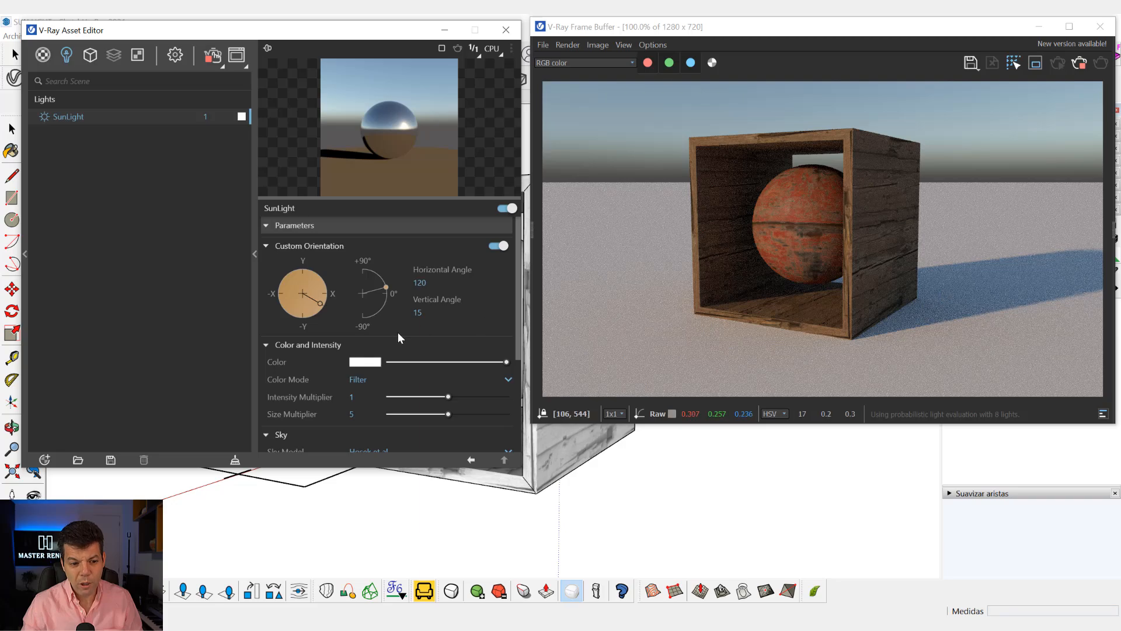
scroll(400, 336, "down", 2)
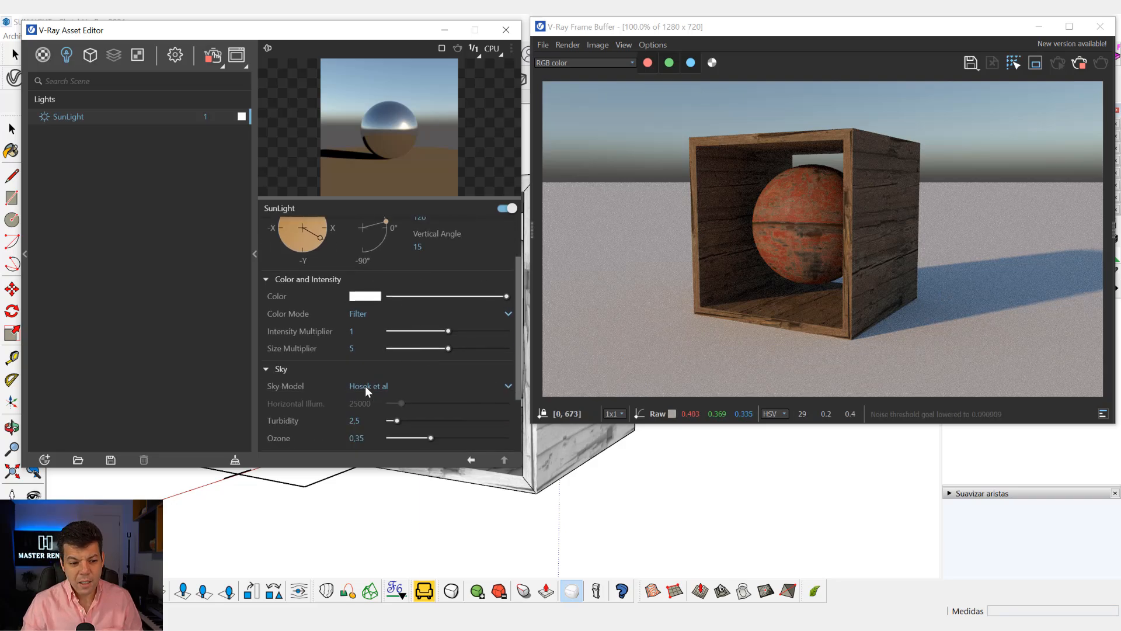
double_click(357, 354)
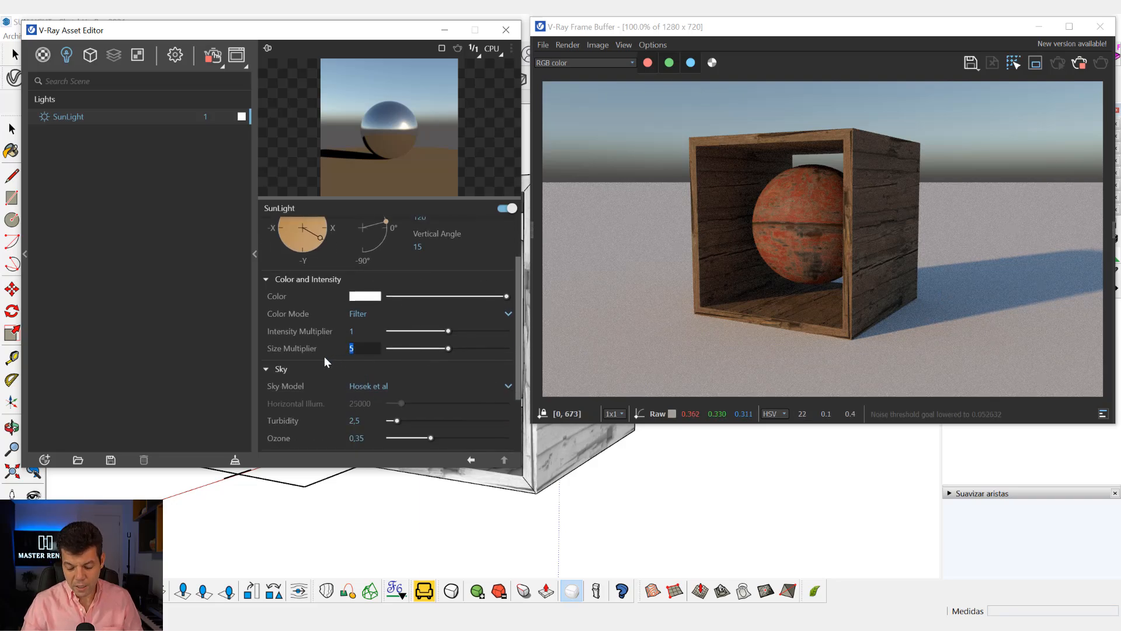
type("10")
key("Return")
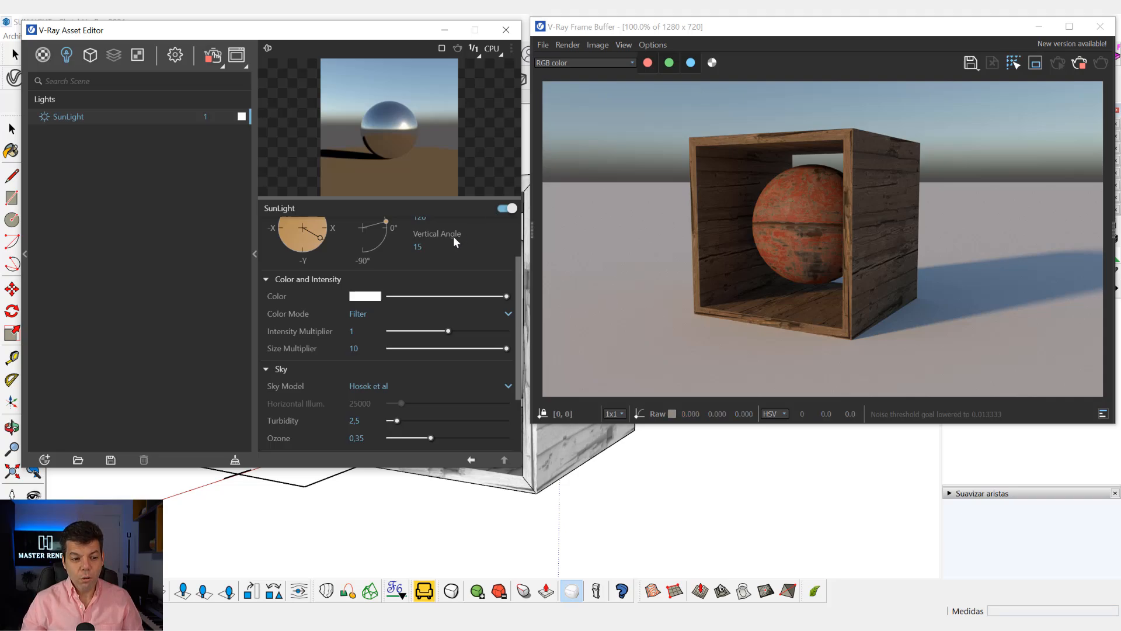
Try a vertical sun angle of 5 degrees for a sunset look.
scroll(453, 236, "up", 2)
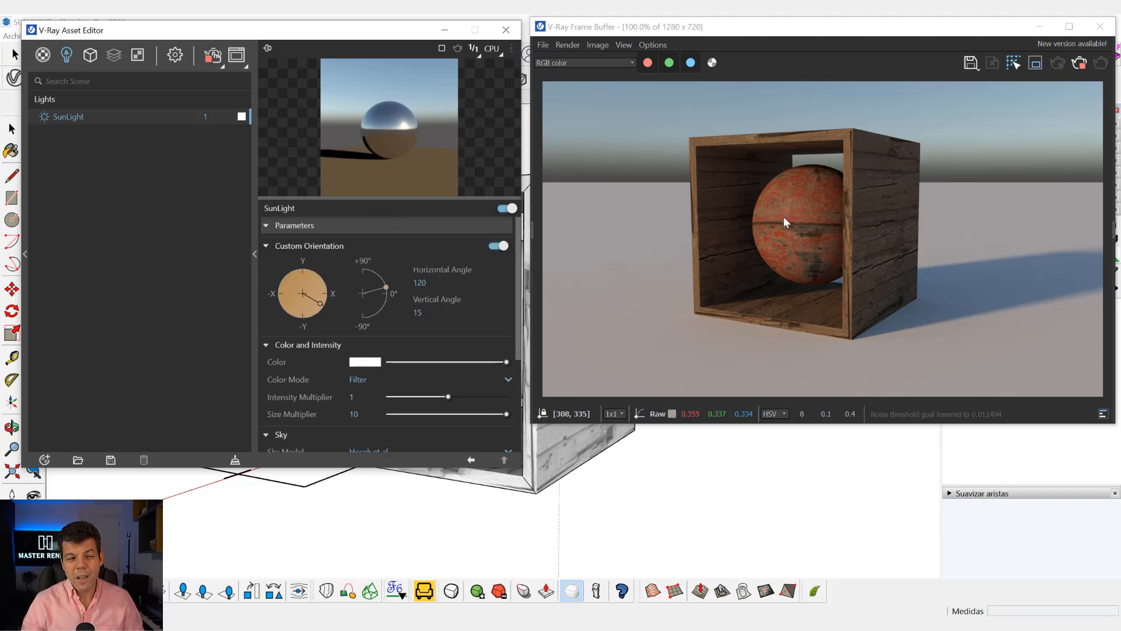
left_click(418, 313)
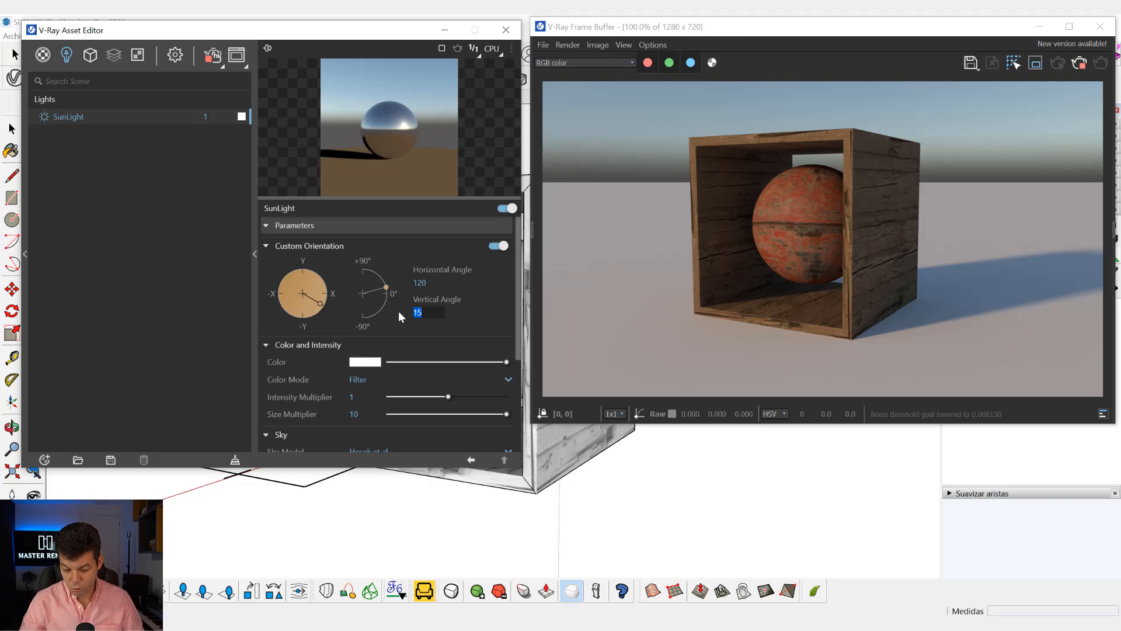
key("Return")
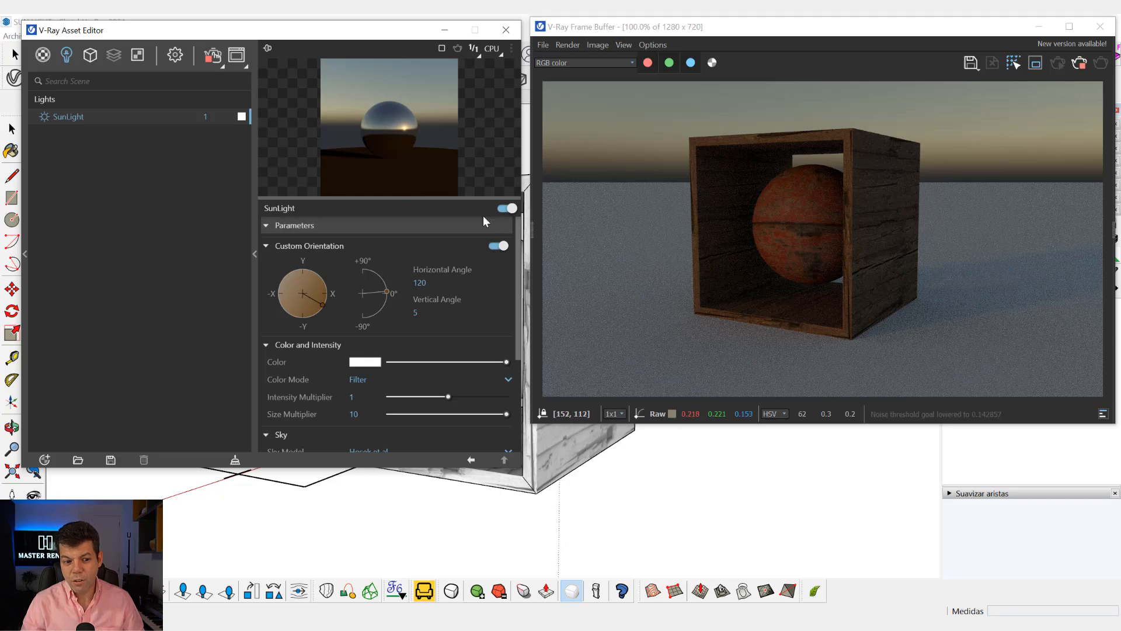
Set the SunLight's vertical angle back to 30 degrees and its size multiplier to 5.
double_click(428, 309)
type("30")
key("Return")
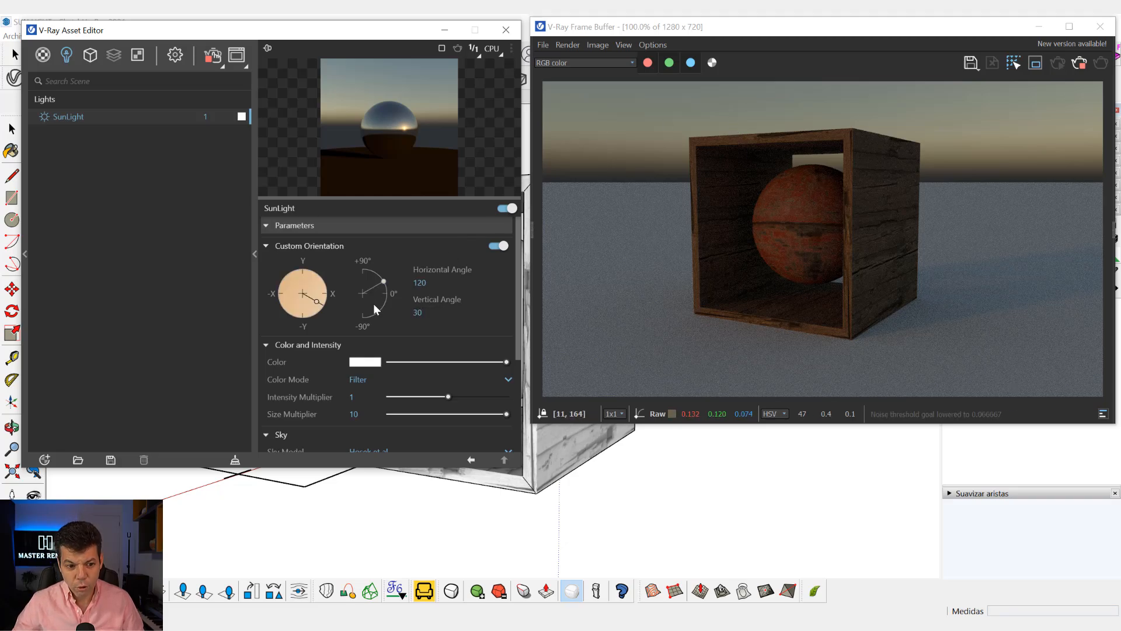
scroll(374, 316, "down", 3)
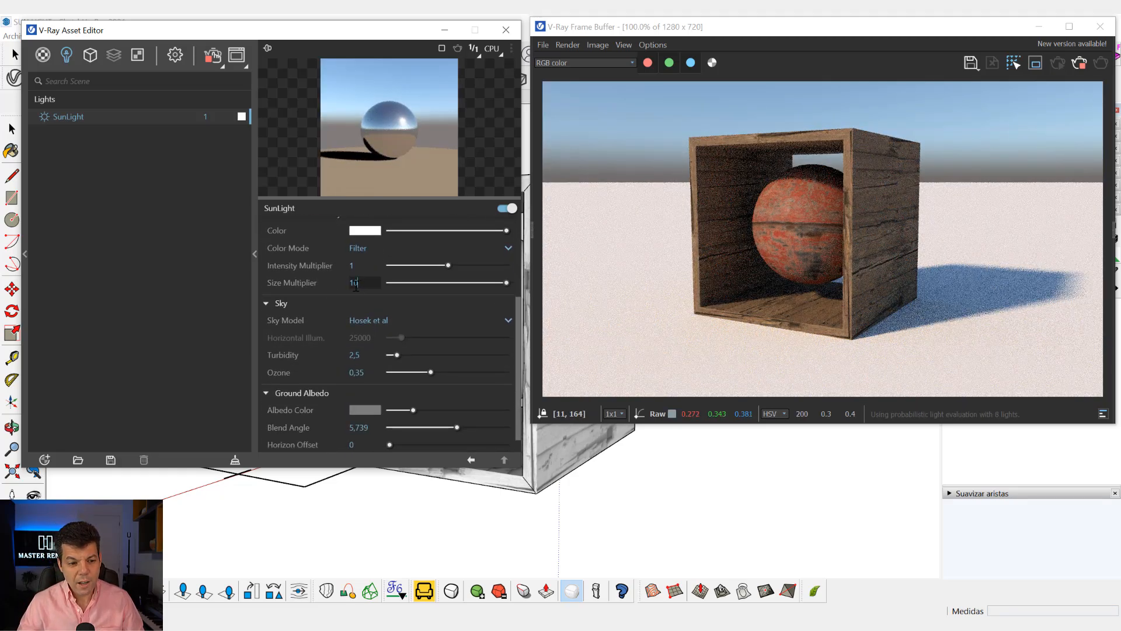
key("Return")
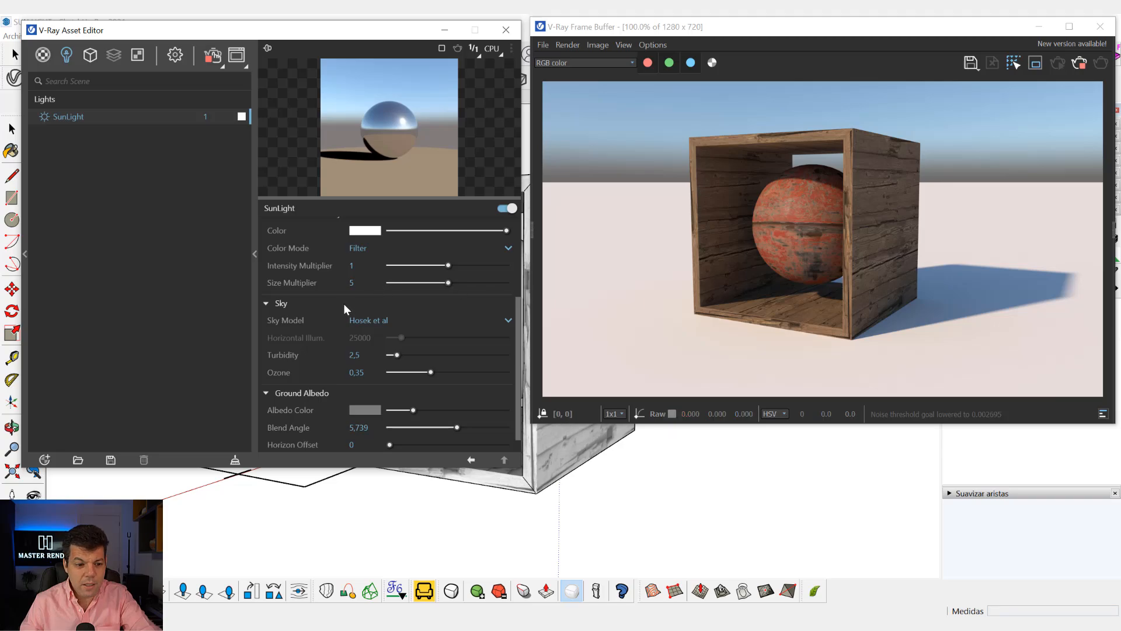
Collapse the Custom Orientation section of the SunLight parameters, leaving Color and Intensity expanded.
scroll(343, 303, "up", 3)
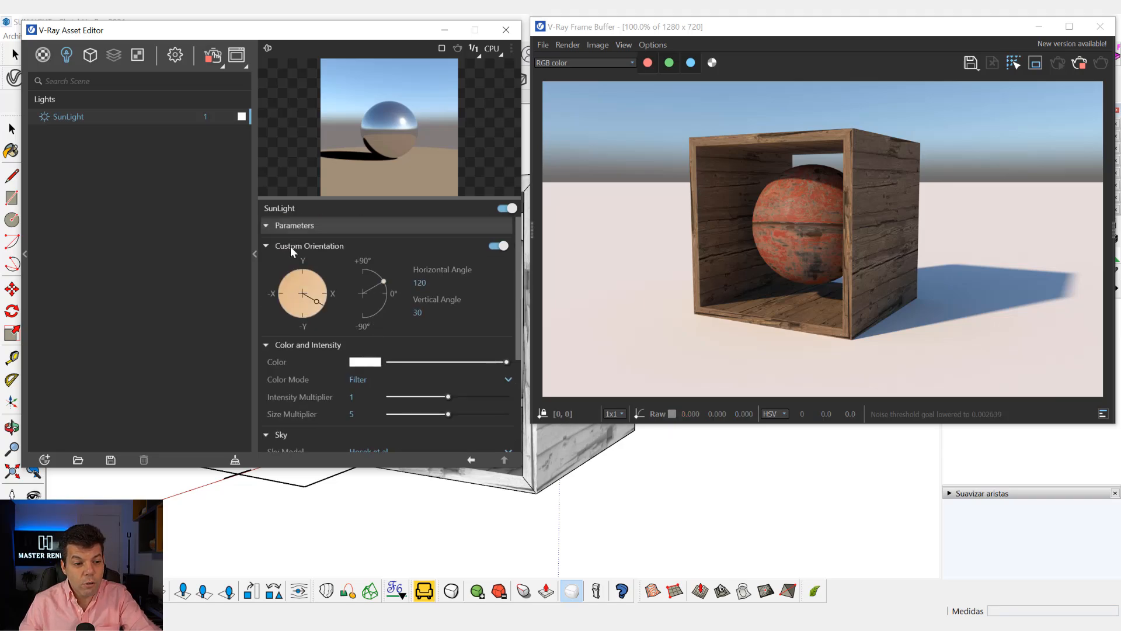
left_click(289, 247)
left_click(293, 225)
left_click(292, 225)
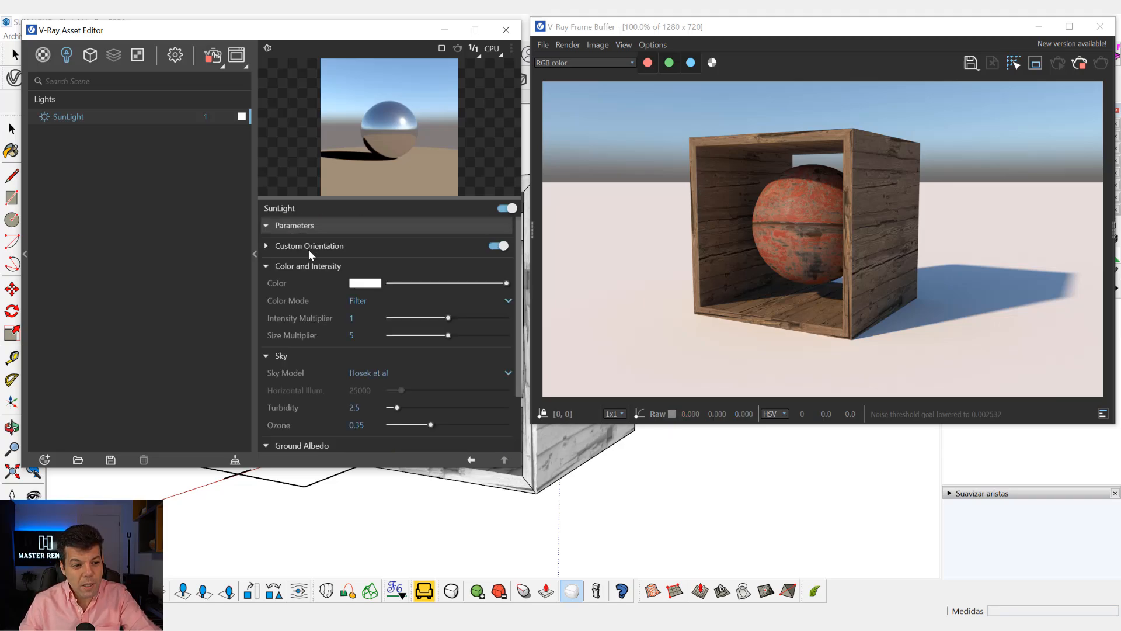
scroll(308, 250, "down", 2)
scroll(325, 255, "up", 2)
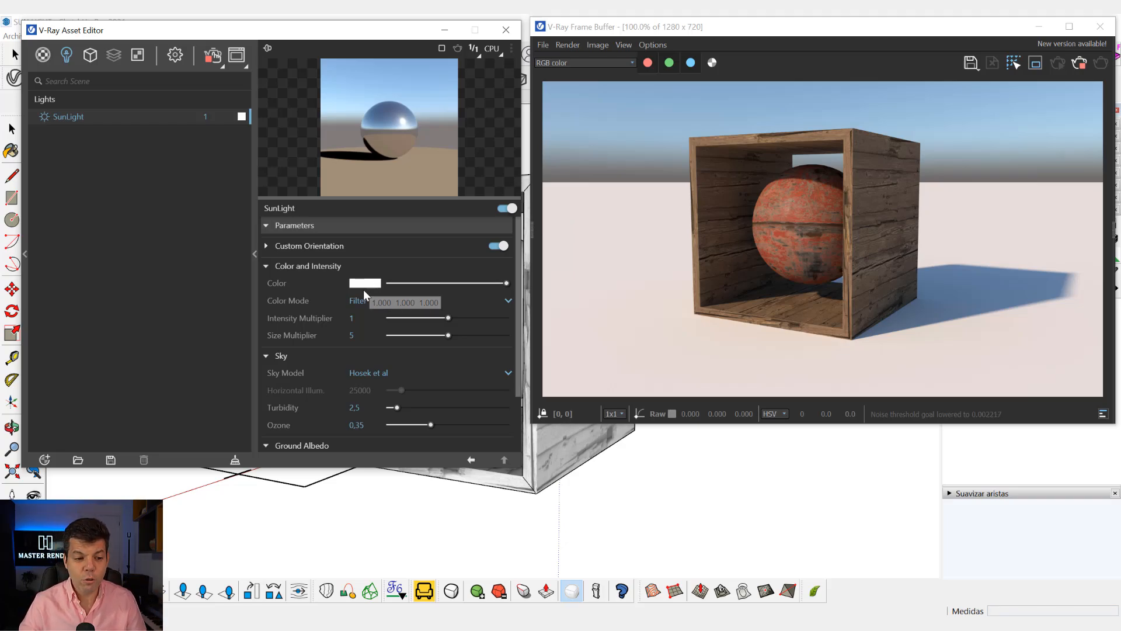
Try a red SunLight color of about R 0.777, G 0.184, B 0.184, and return it to near white.
left_click(361, 286)
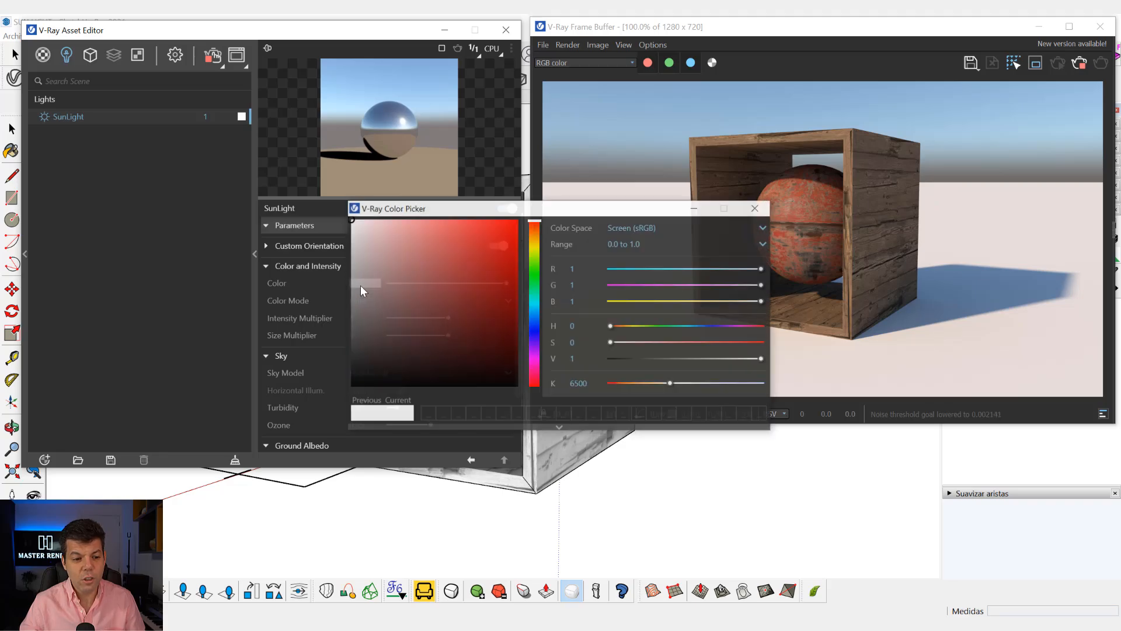
left_click(505, 282)
left_click(478, 257)
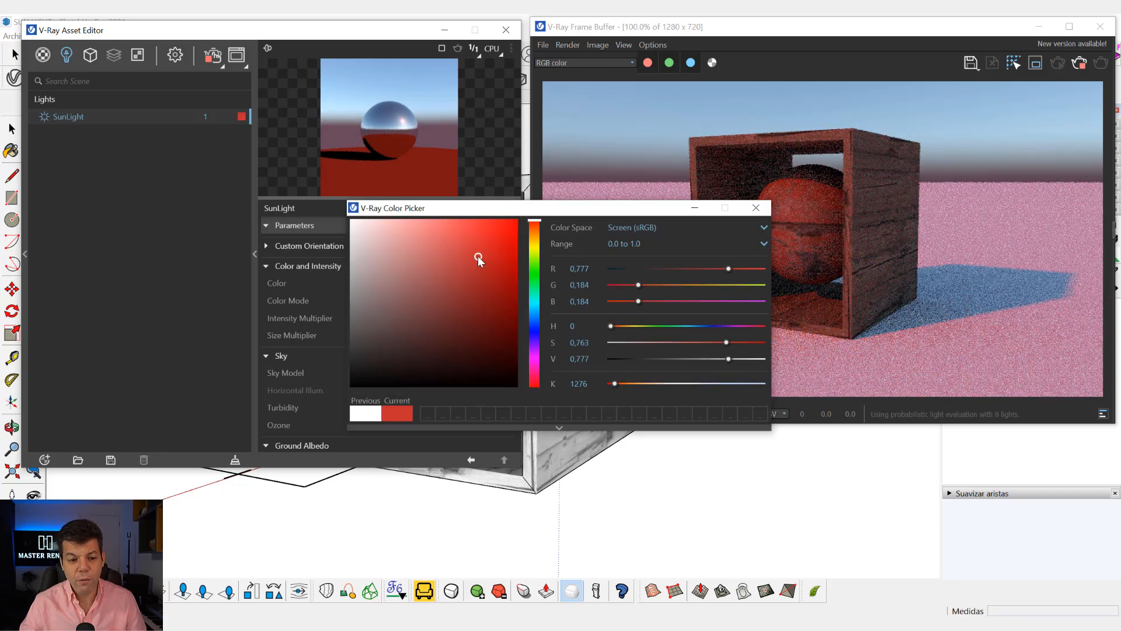
left_click(351, 221)
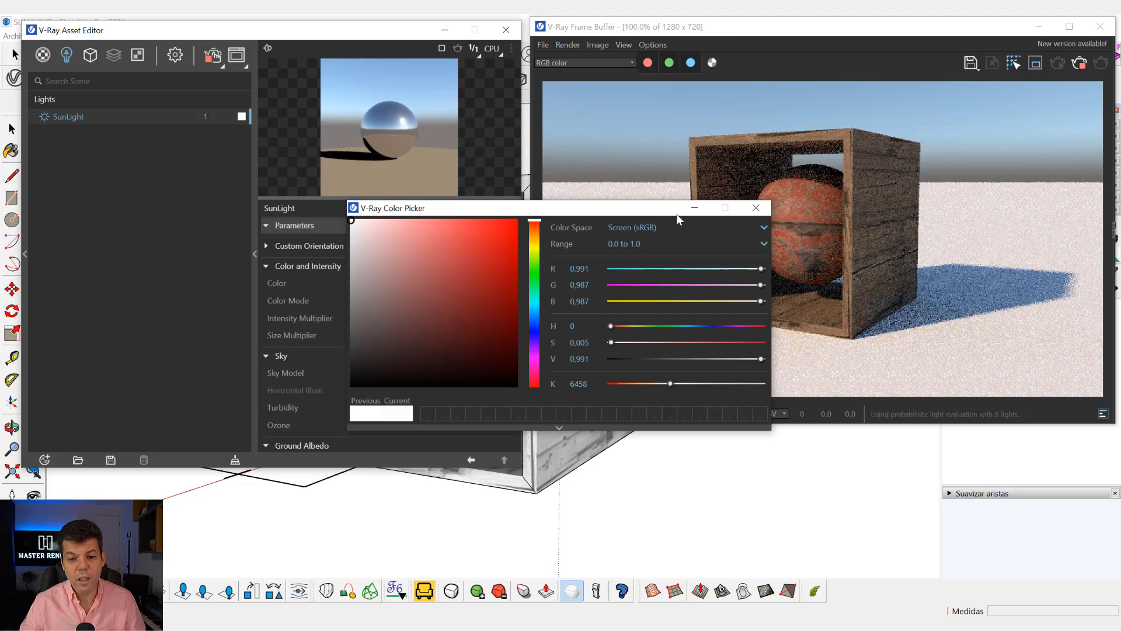
Try a pale violet SunLight color of about R 0.771, G 0.73, B 1.
left_click(716, 326)
left_click_drag(443, 222, 396, 217)
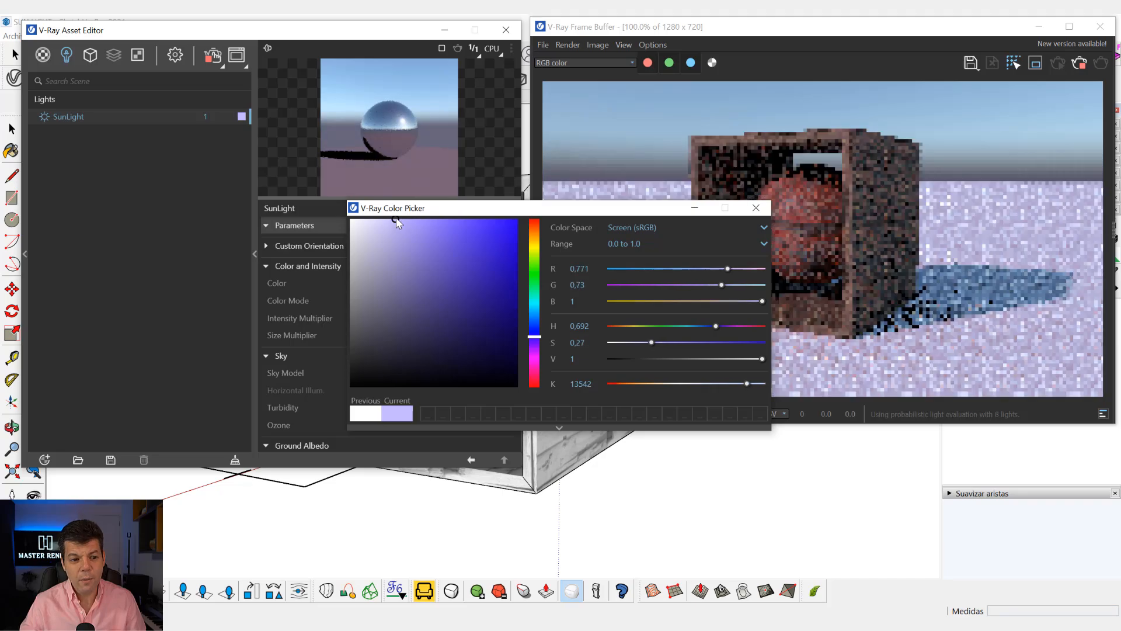
left_click(756, 207)
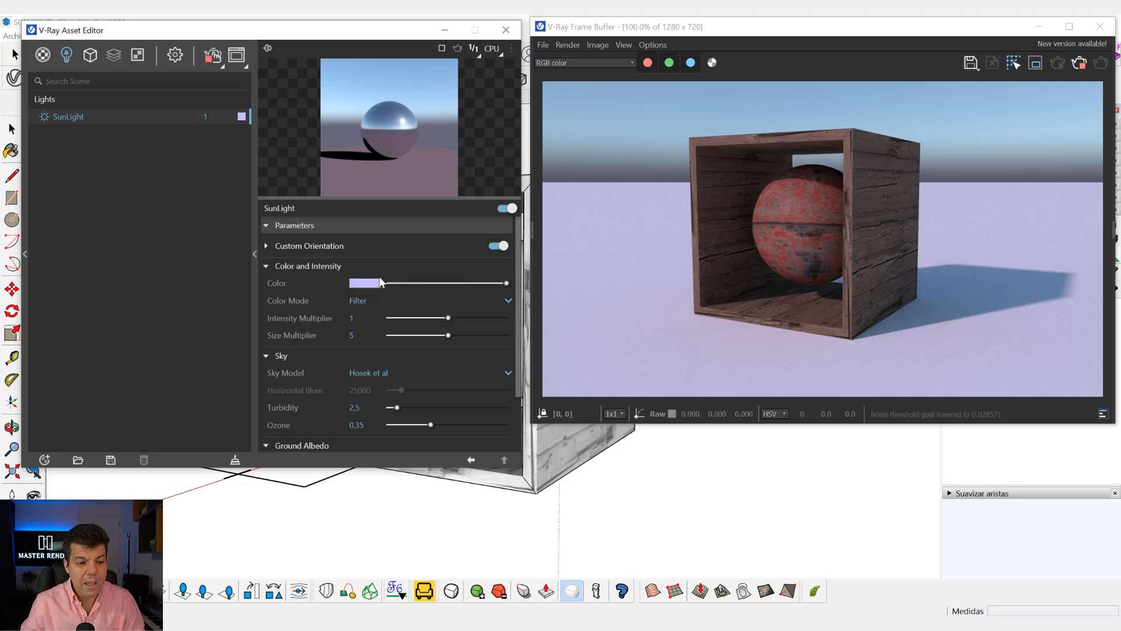
Change the SunLight color to a pale blue of about R 0.757, G 0.877, B 0.995.
left_click(365, 283)
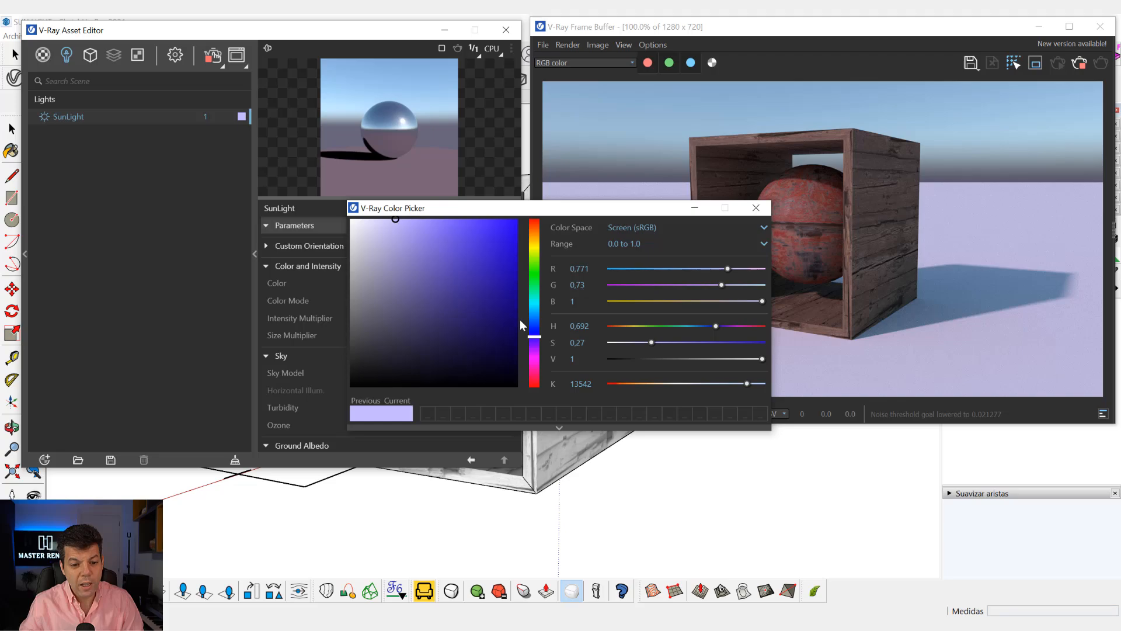
left_click_drag(533, 323, 532, 319)
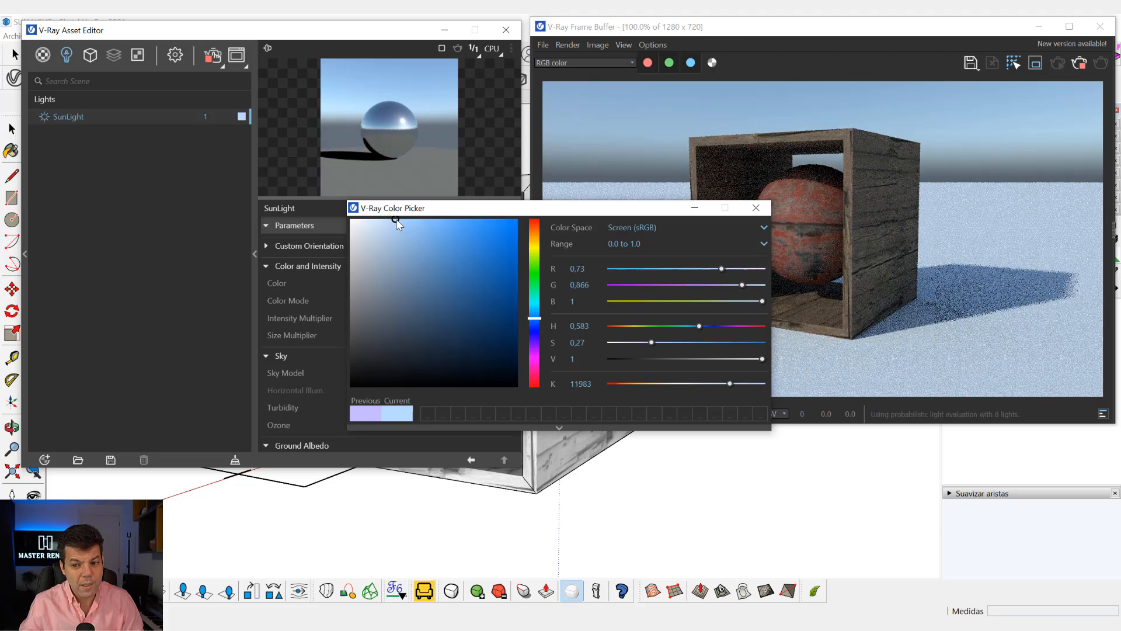
left_click_drag(397, 222, 390, 221)
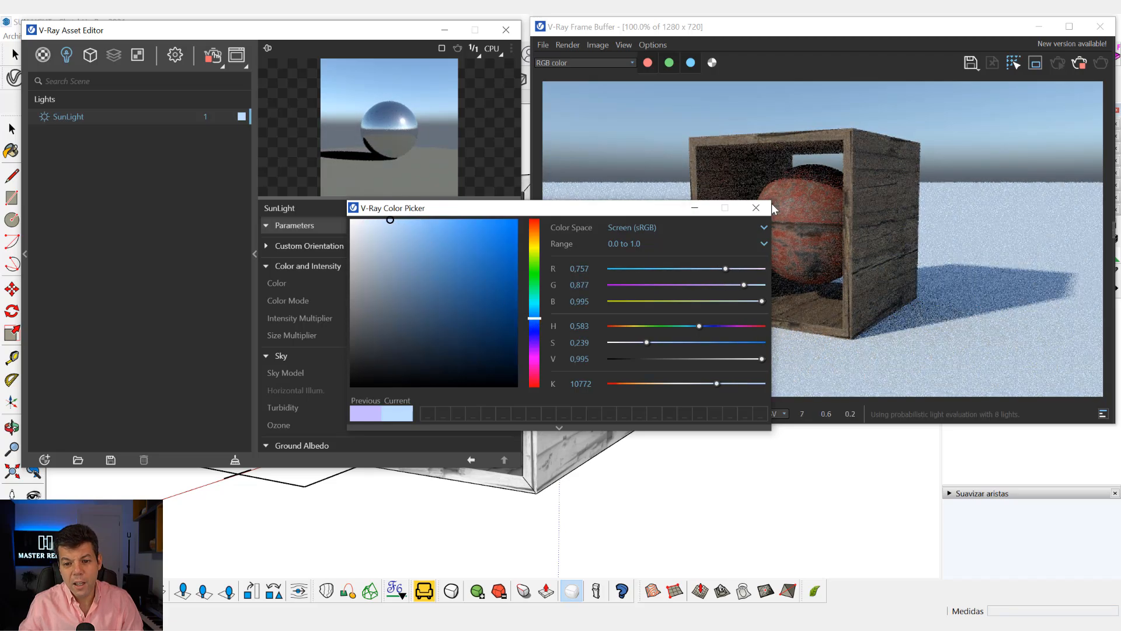
left_click(758, 209)
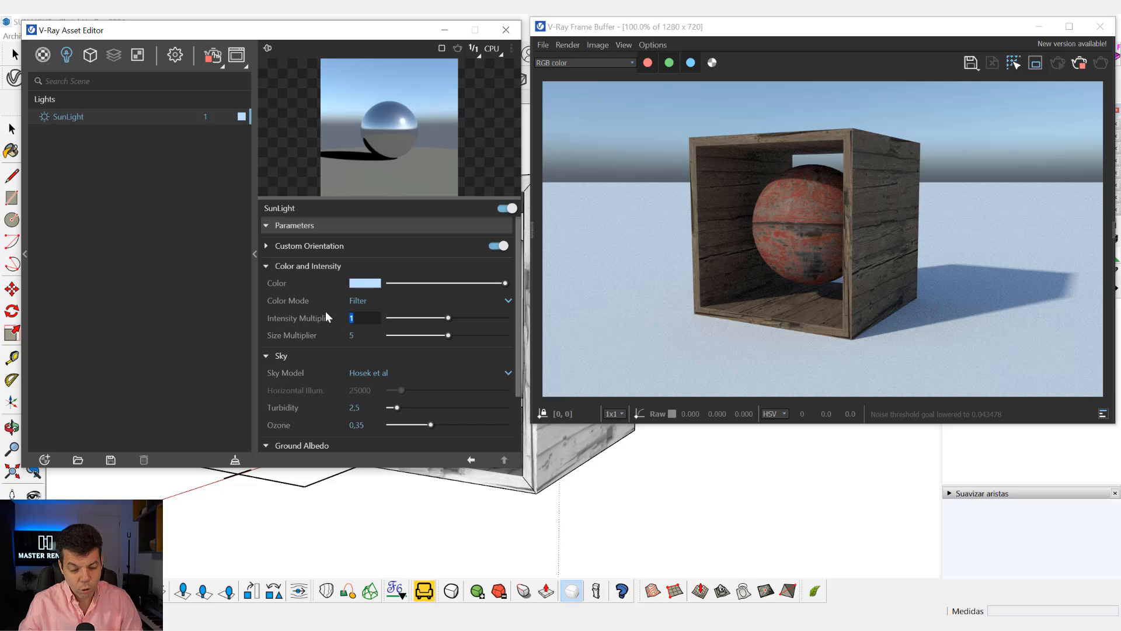
Try a SunLight intensity multiplier of 0.1 and set it back to 1.
type("0,1")
key("Return")
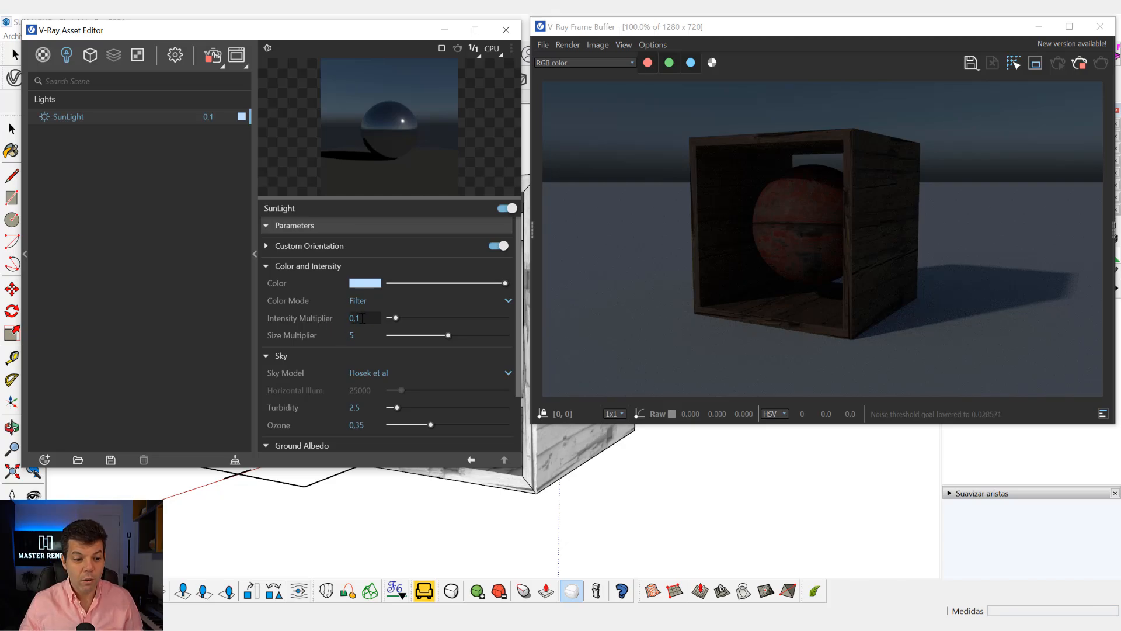
left_click(347, 319)
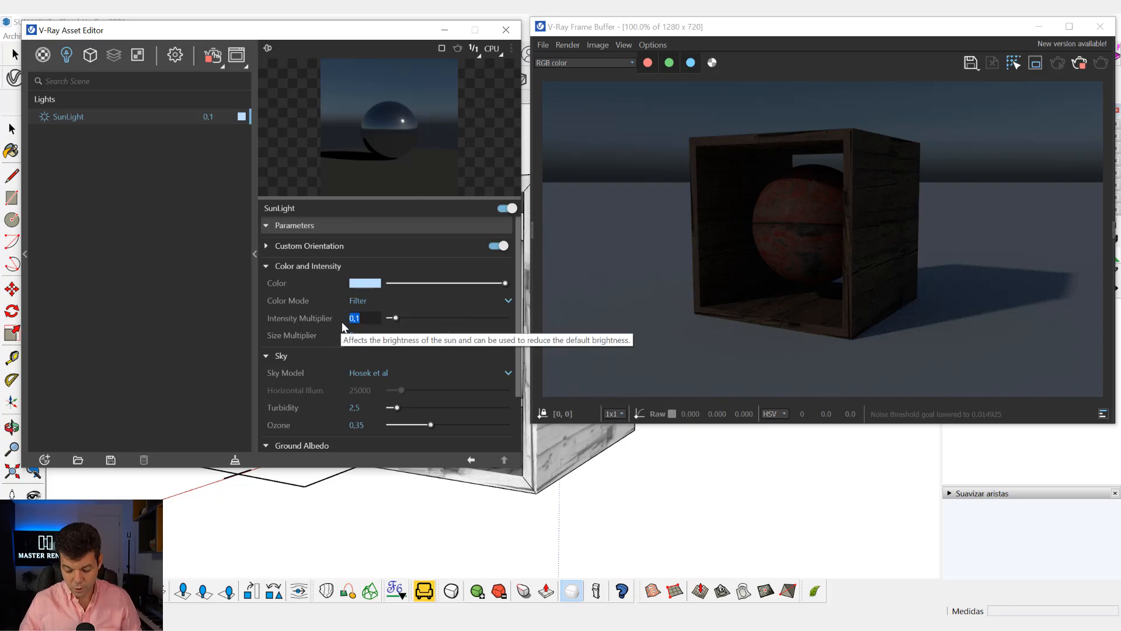
type("1")
key("Return")
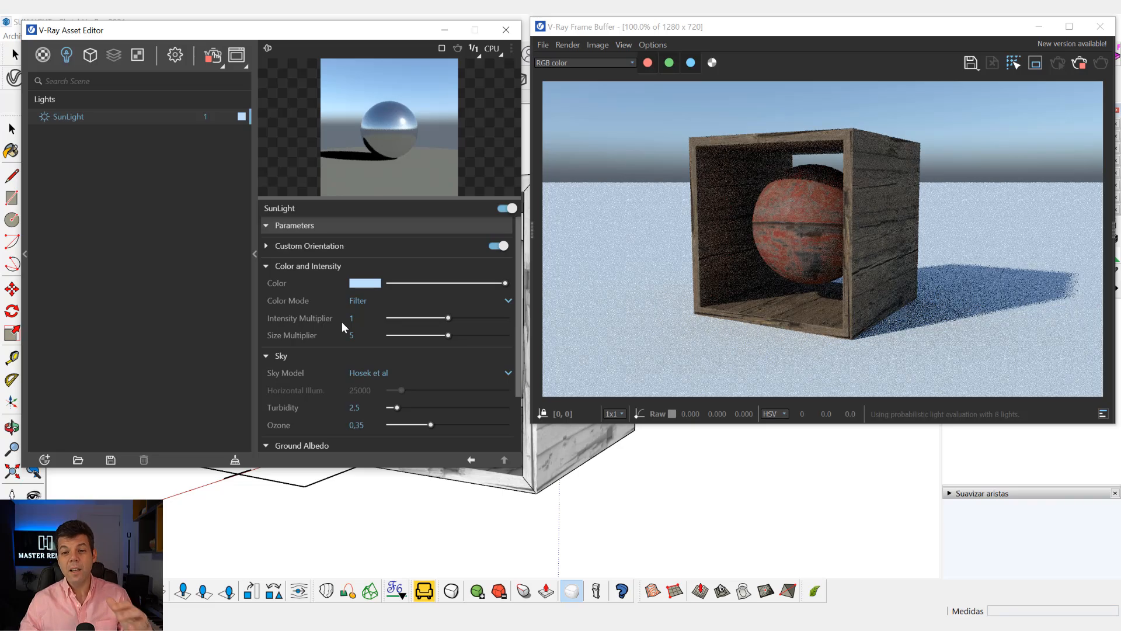
Set the SunLight color to pure white with R, G and B at 1.
left_click(374, 283)
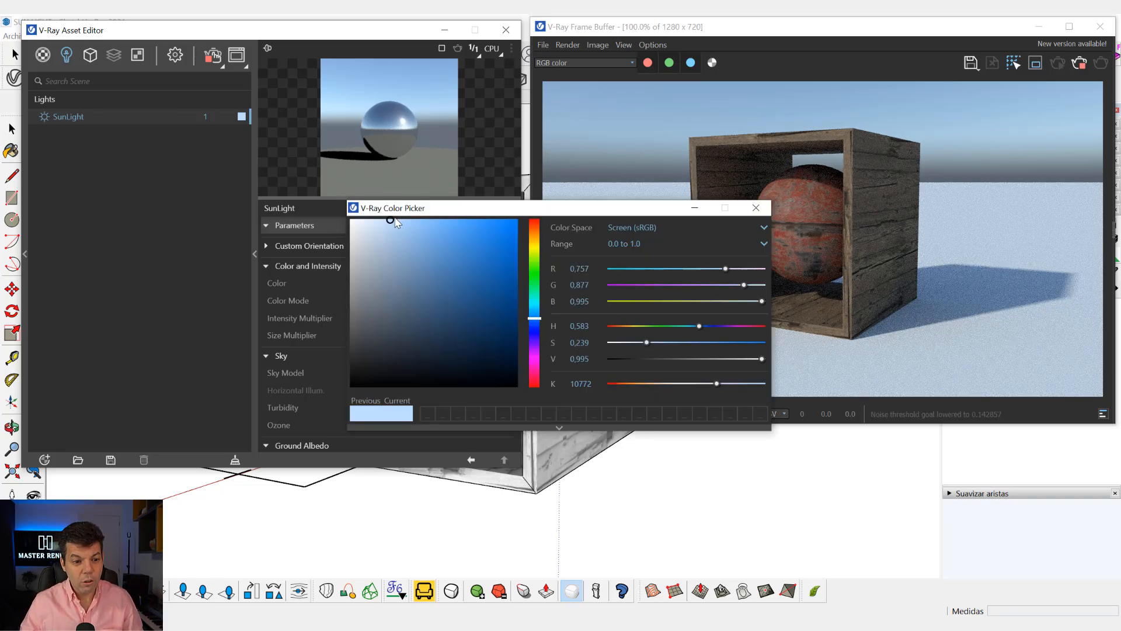
left_click_drag(389, 220, 350, 219)
left_click(755, 208)
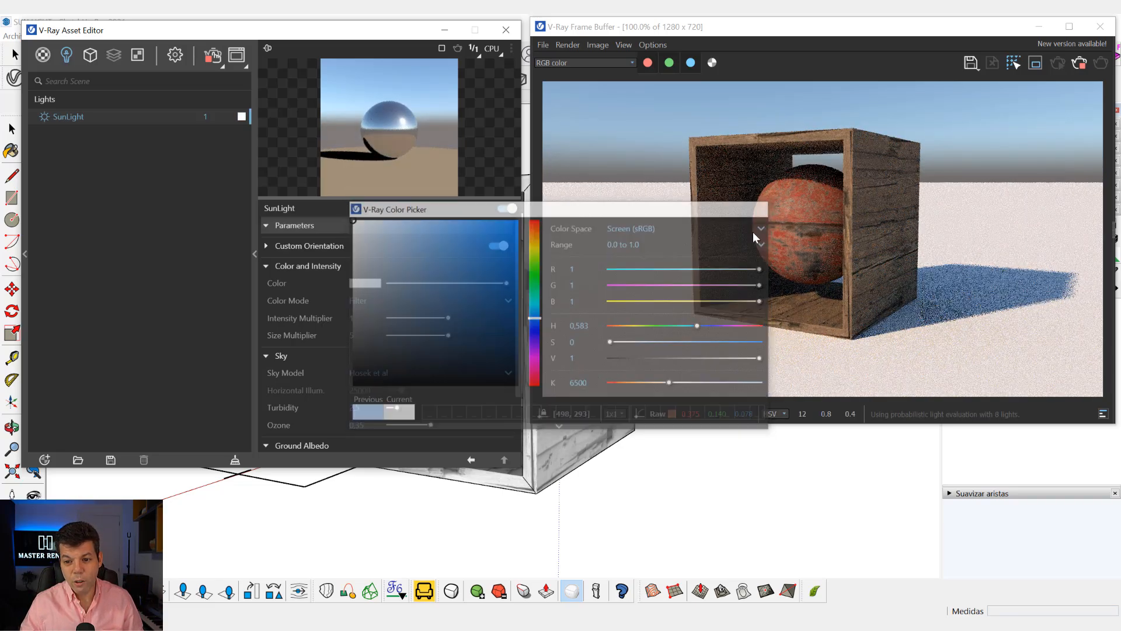
Try the Preetham et al, CIE Clear and CIE Overcast sky models in turn, and return the sky model to Hosek et al.
scroll(317, 353, "down", 1)
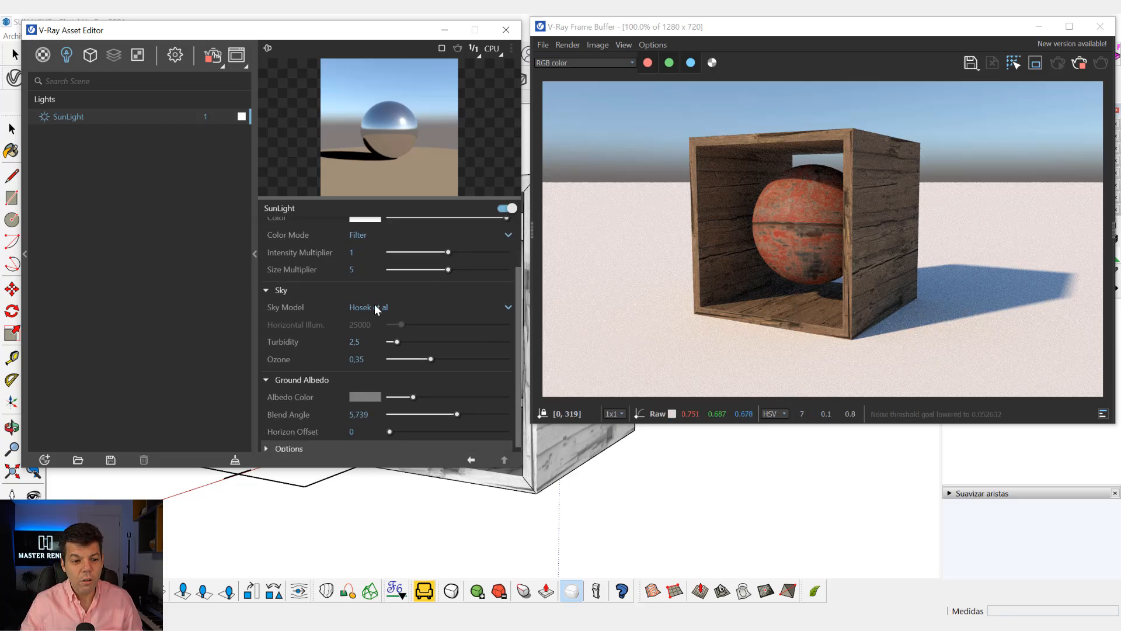
left_click(366, 306)
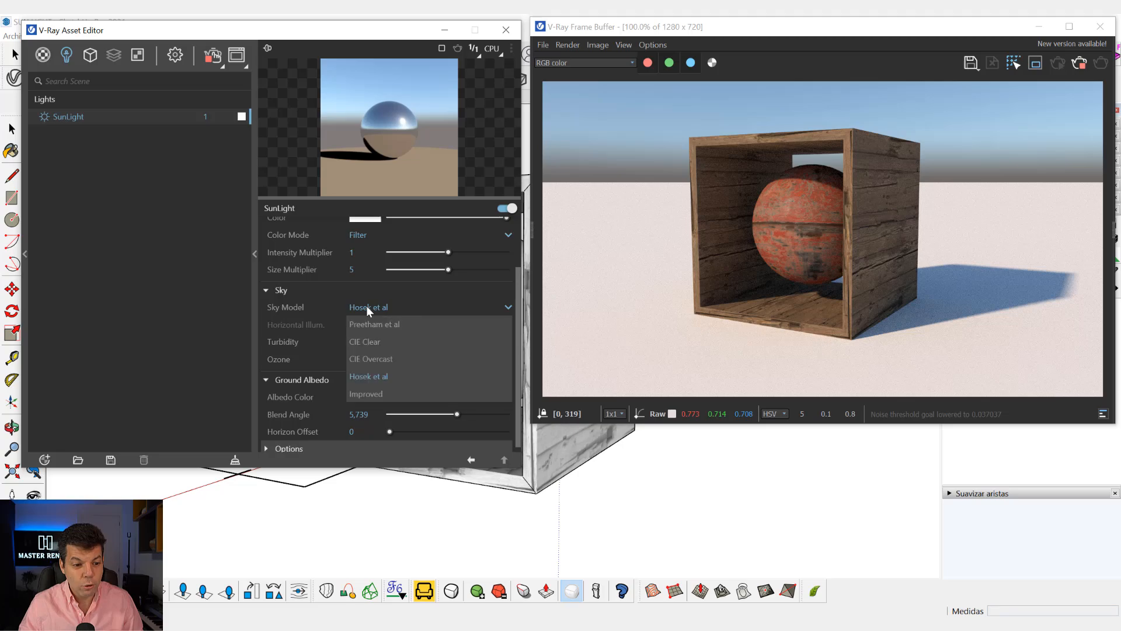
left_click(370, 323)
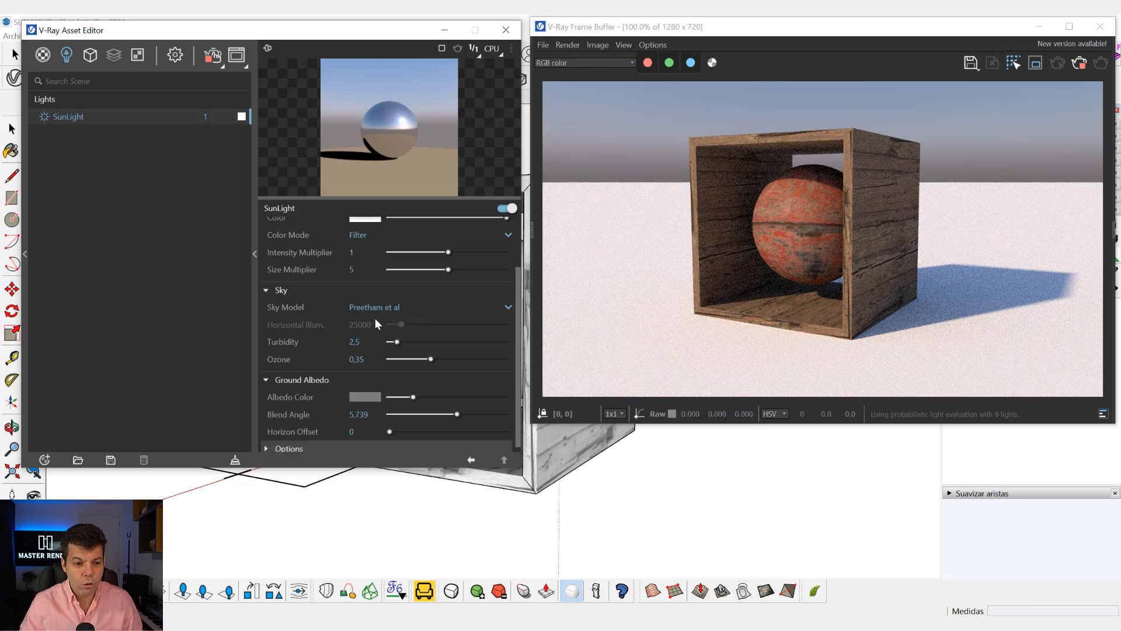
left_click(374, 307)
left_click(373, 341)
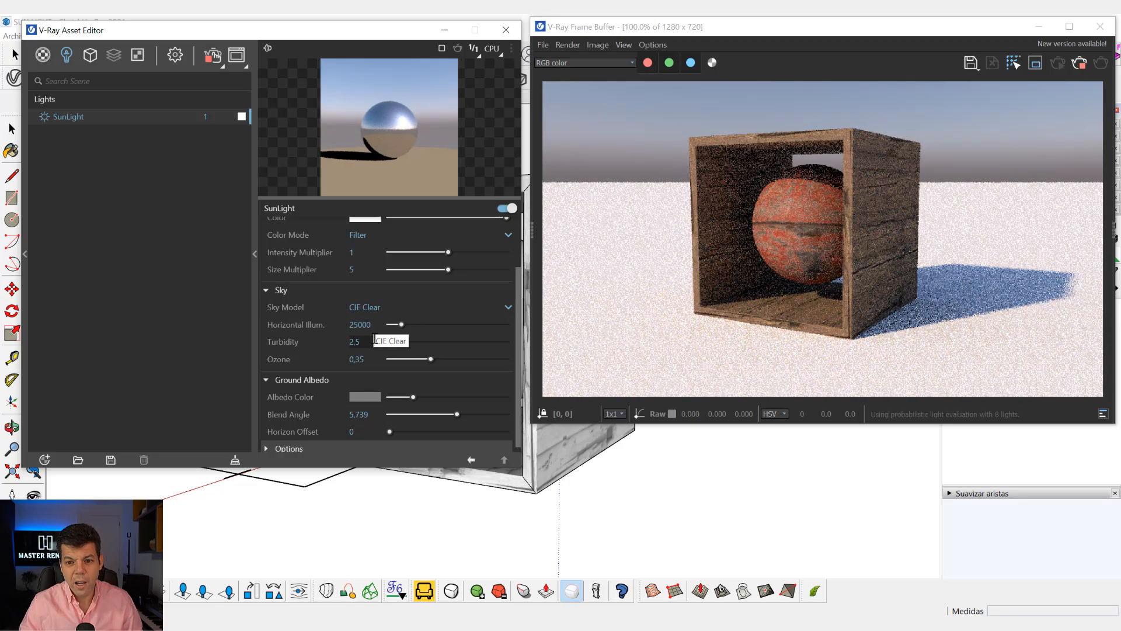
left_click(355, 305)
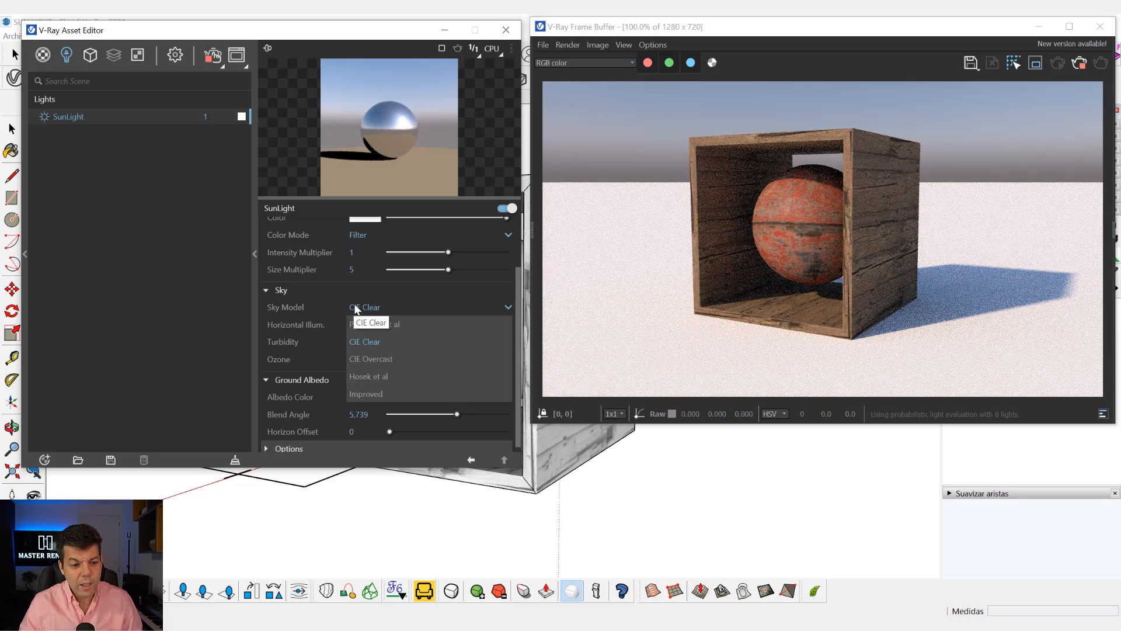
left_click(369, 357)
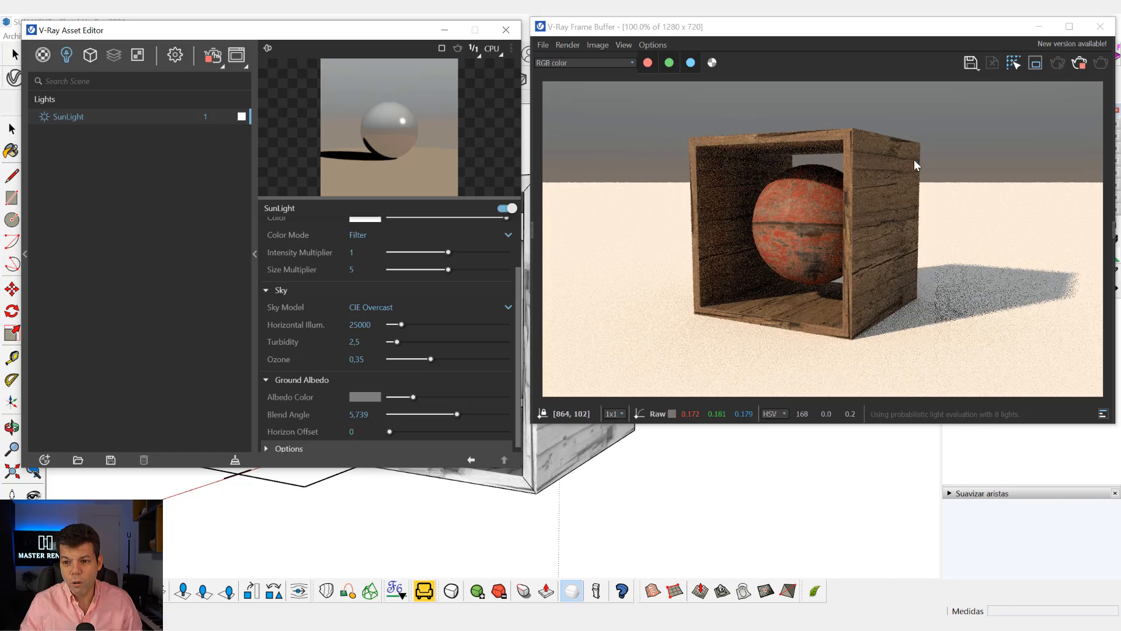
left_click(365, 307)
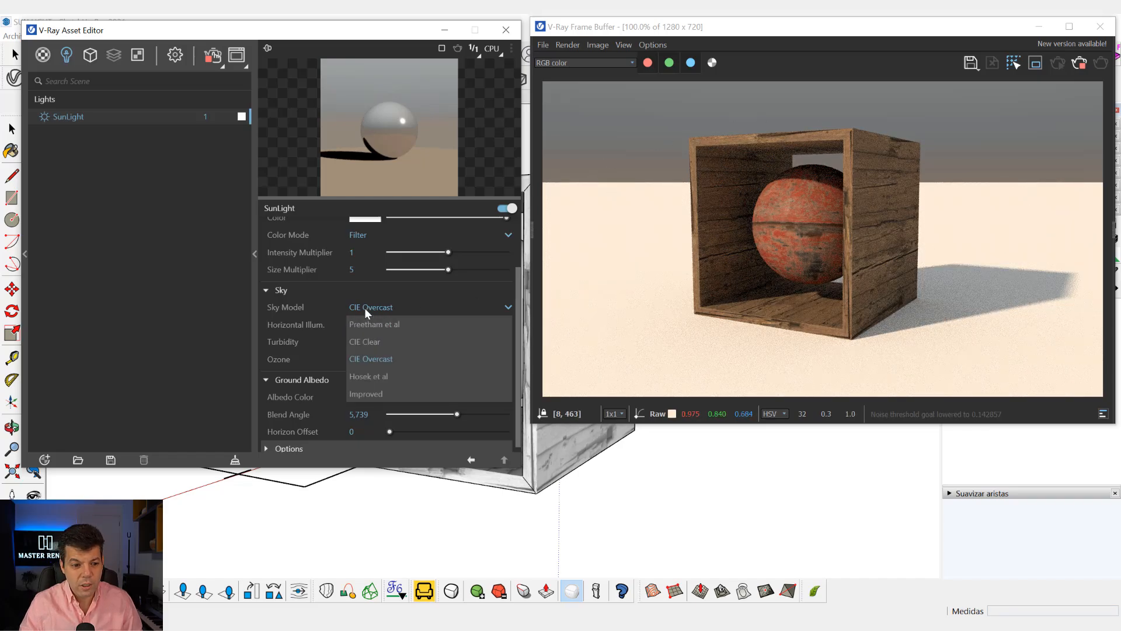
left_click(370, 372)
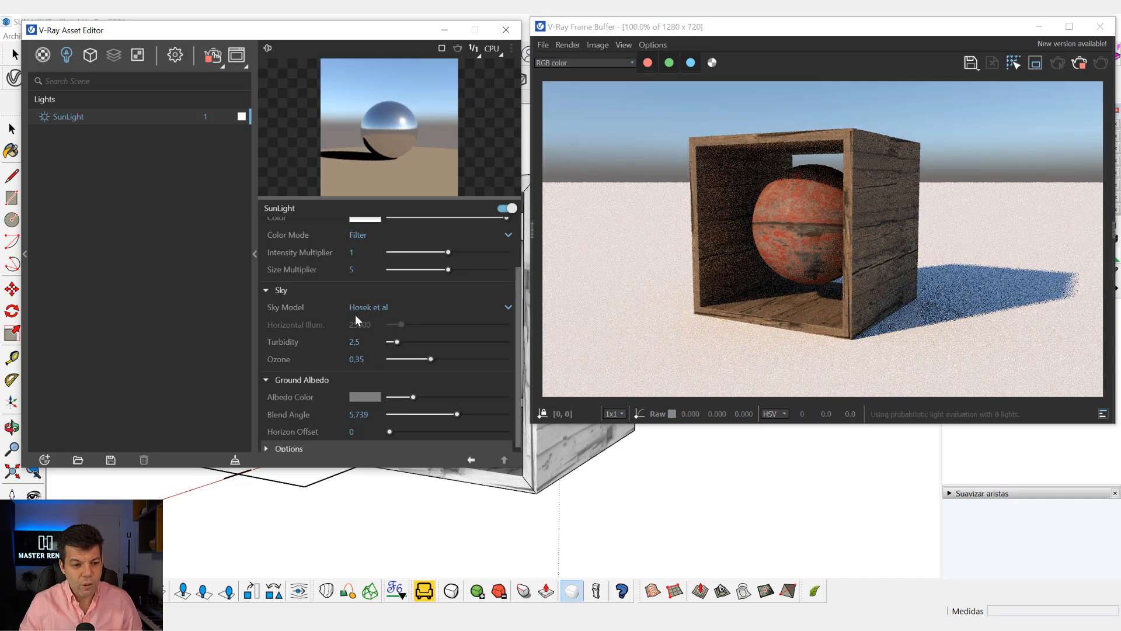
Try the Improved sky model and set it back to Hosek et al.
left_click(357, 307)
left_click(362, 393)
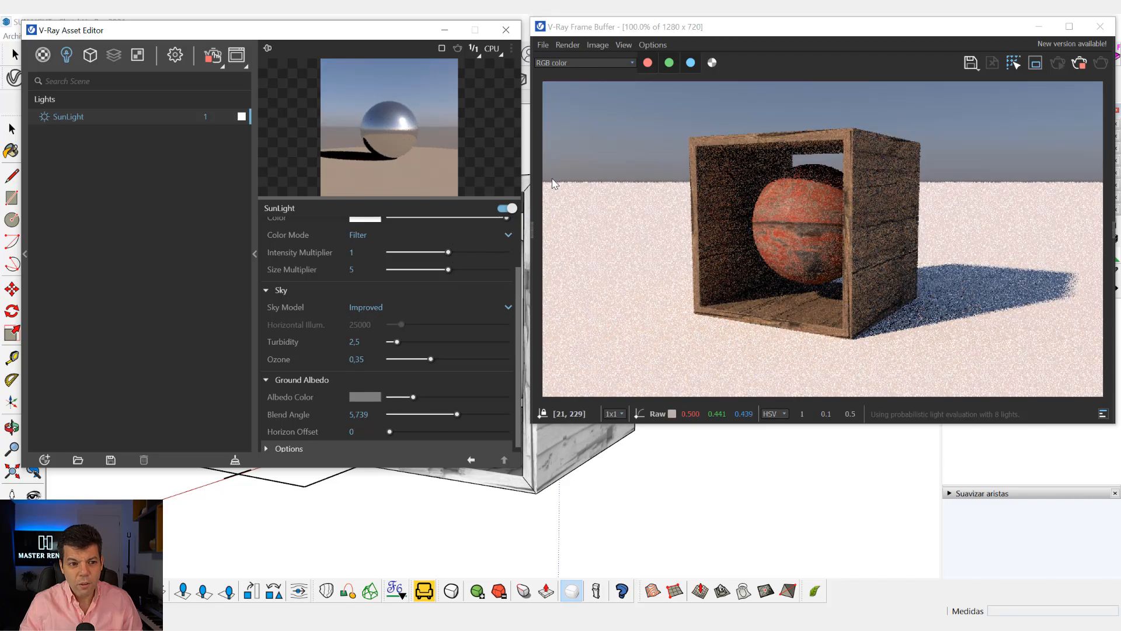
scroll(380, 379, "down", 1)
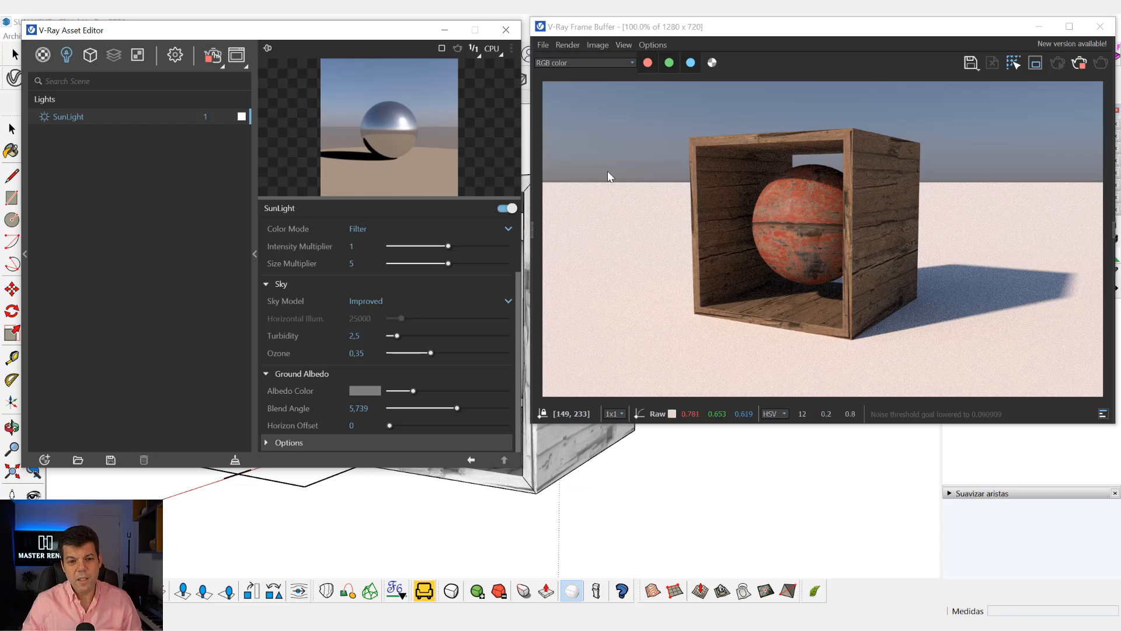
left_click(377, 300)
left_click(362, 367)
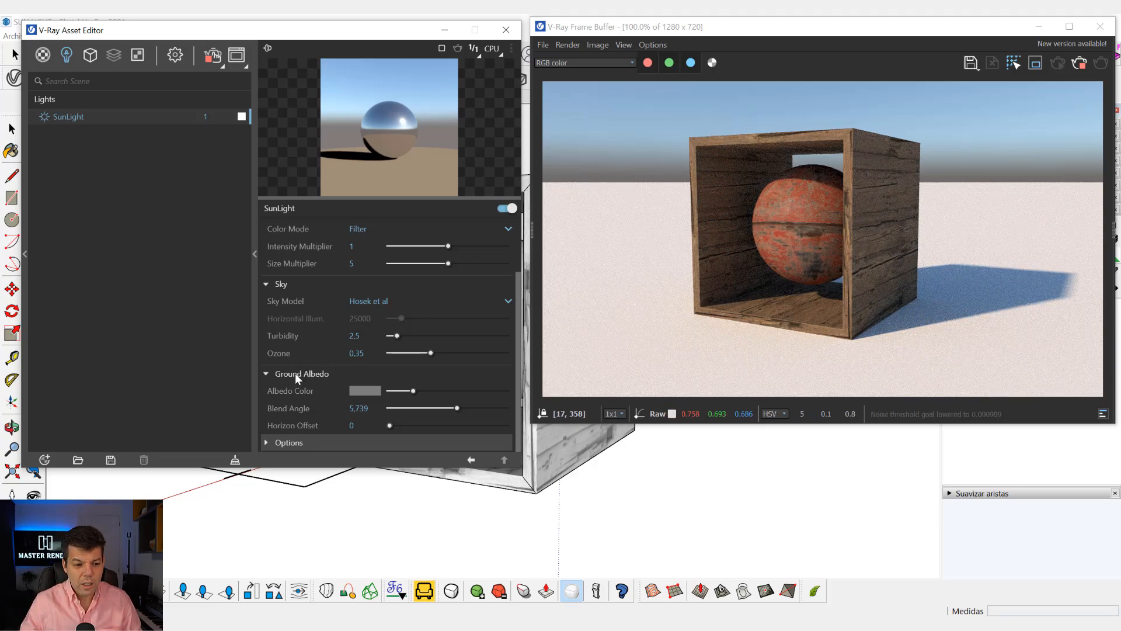
Try salmon, orange and pale peach ground albedo colors, ending at about R 0.925, G 0.834, B 0.689.
left_click(358, 392)
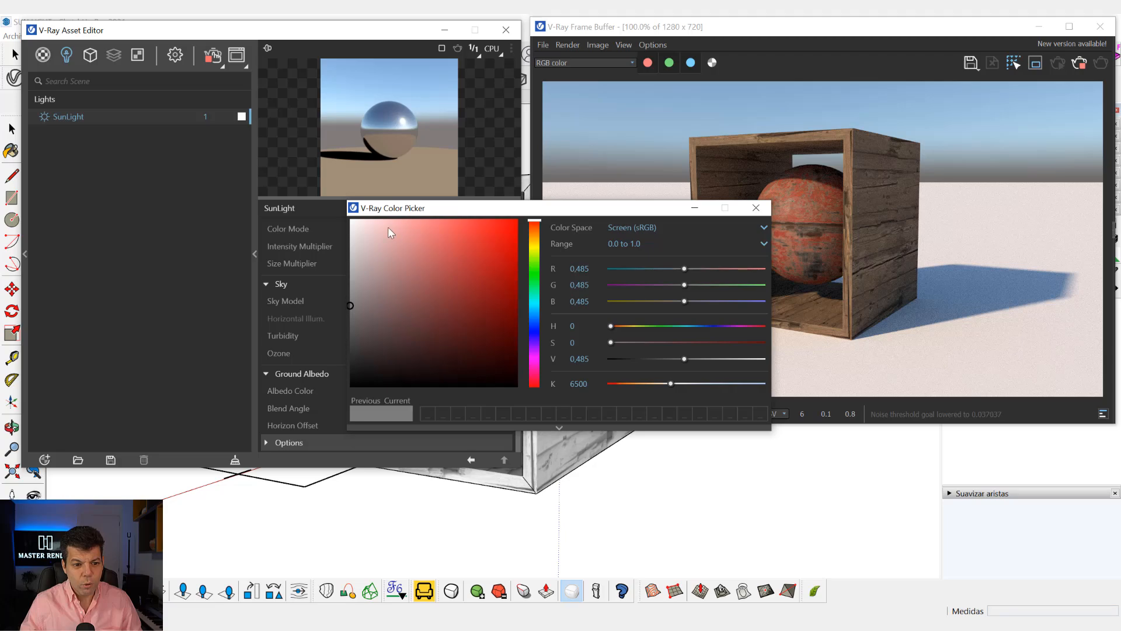
left_click_drag(388, 227, 437, 228)
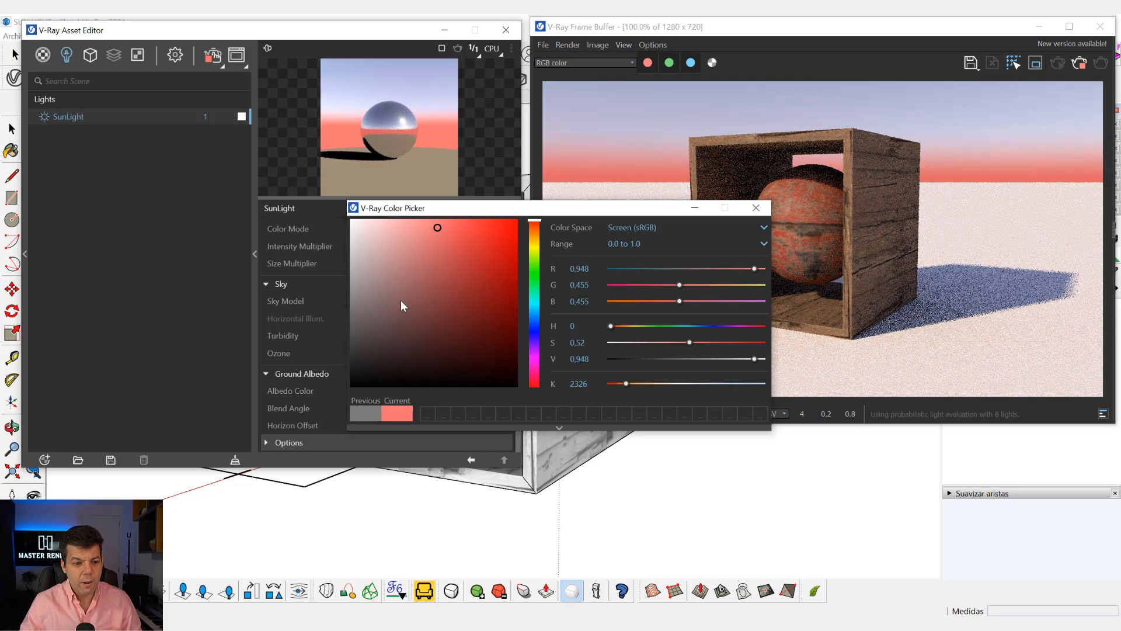
left_click(534, 238)
left_click(436, 237)
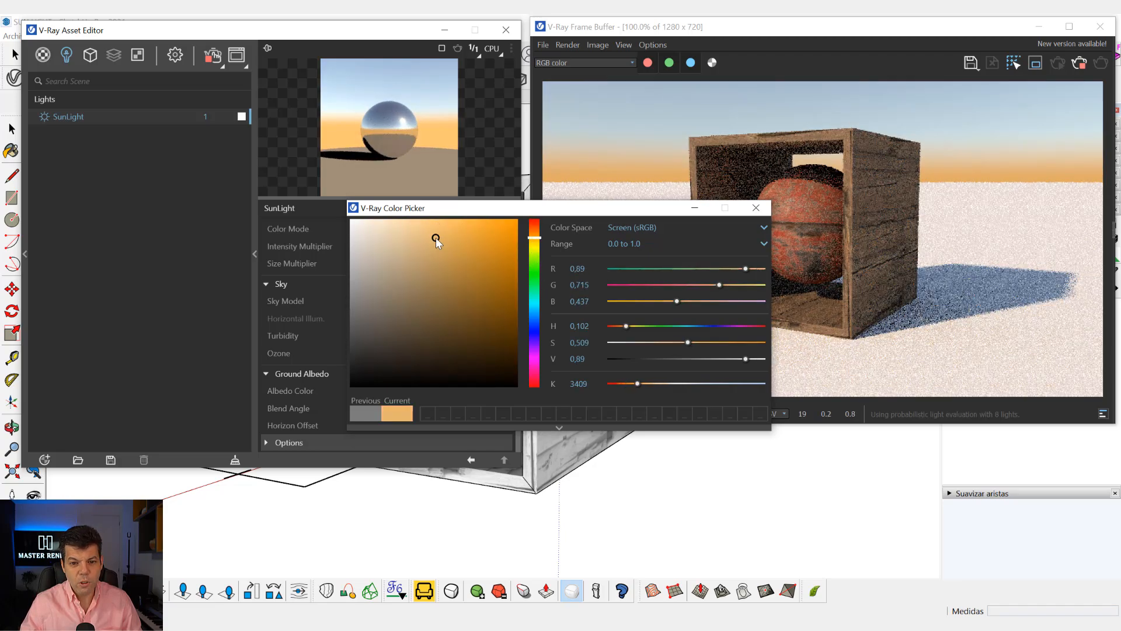
mouse_move(436, 238)
left_mouse_down()
mouse_move(408, 243)
mouse_move(393, 232)
left_mouse_up()
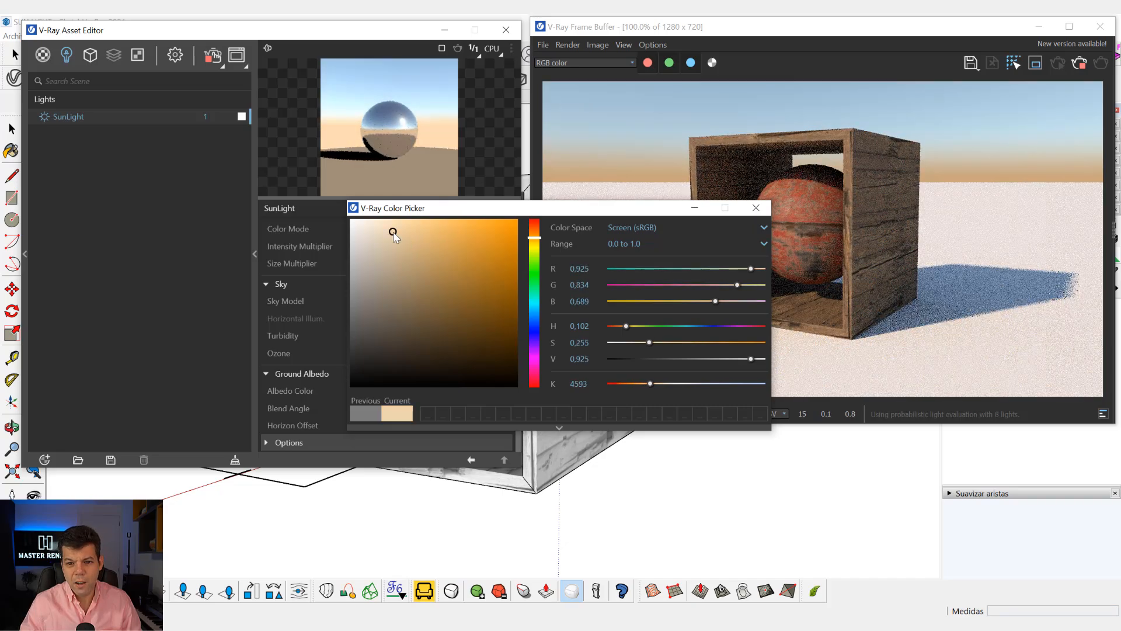
left_click(756, 208)
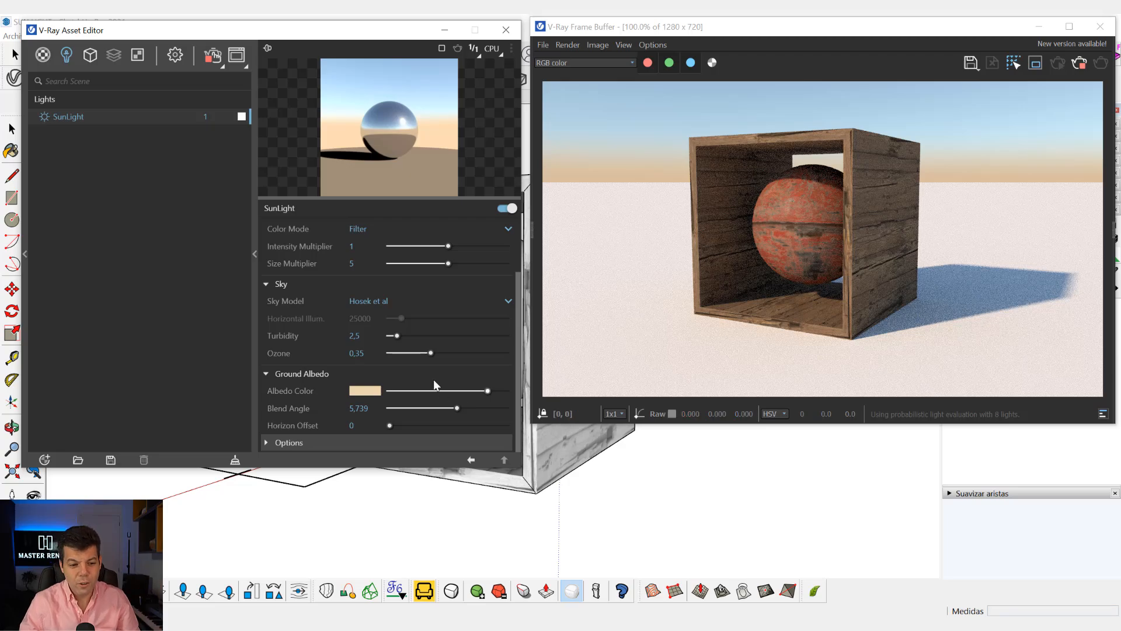
Change the ground albedo color to a light gray of about R 0.745, G 0.744, B 0.742.
left_click(372, 392)
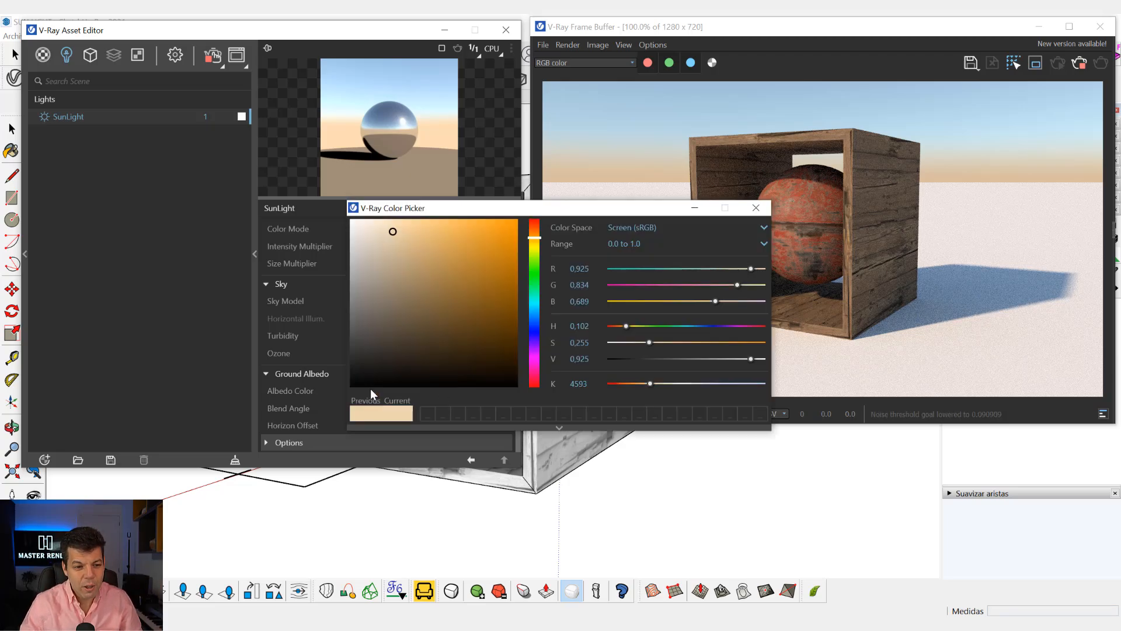
left_click(354, 221)
mouse_move(354, 221)
left_mouse_down()
mouse_move(352, 276)
mouse_move(350, 261)
left_mouse_up()
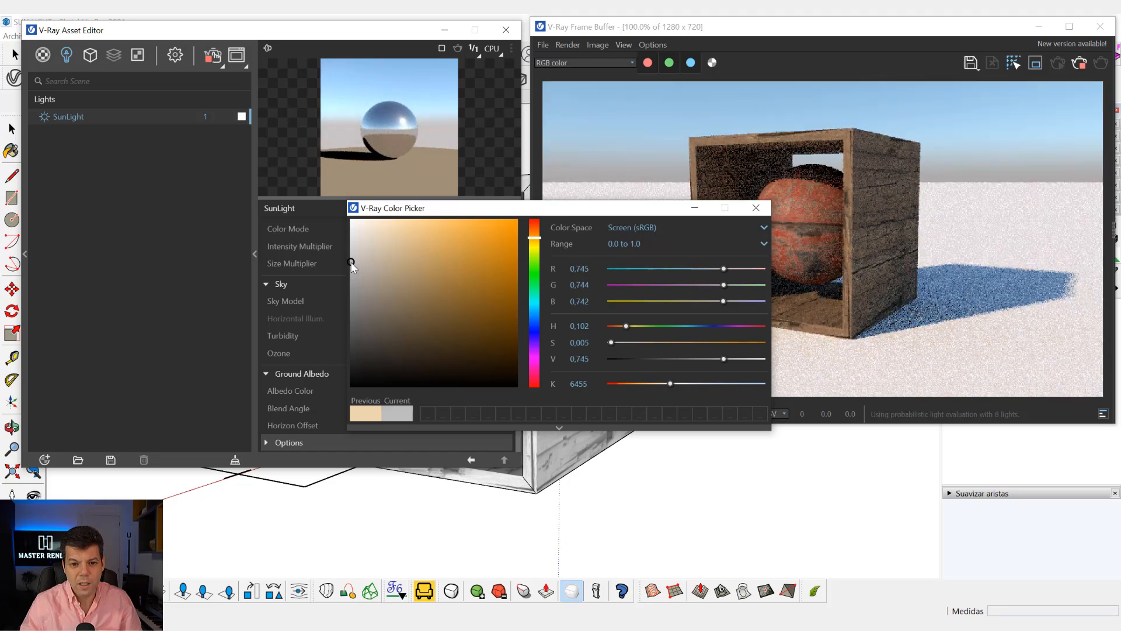
left_click(757, 209)
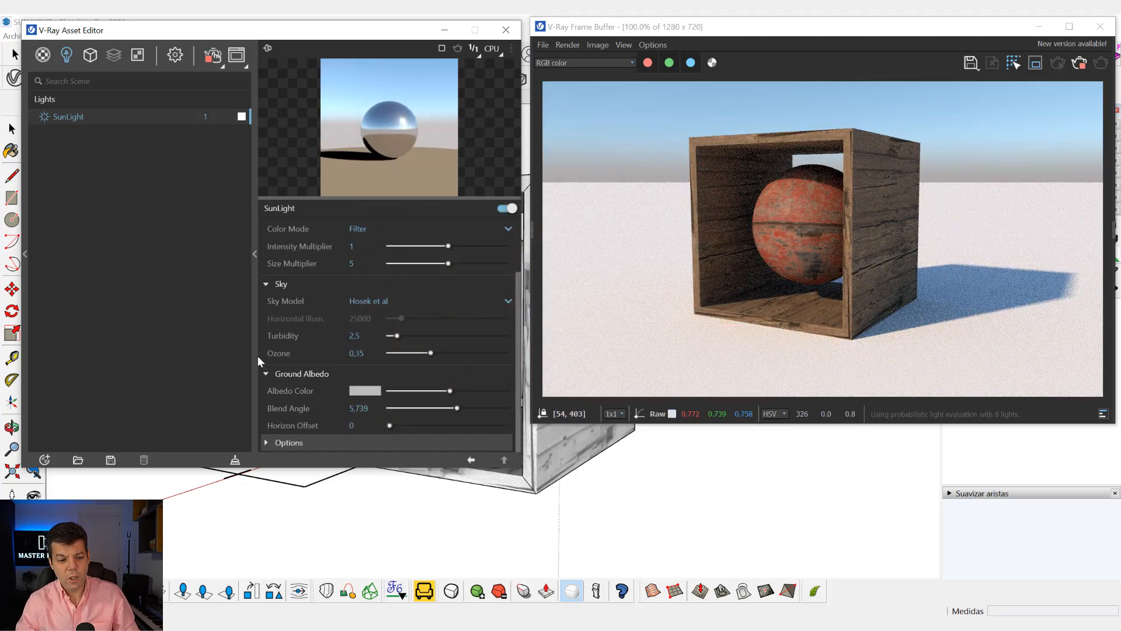
Expand the SunLight's Options section to examine its visibility, shadow, diffuse and specular settings.
left_click(331, 442)
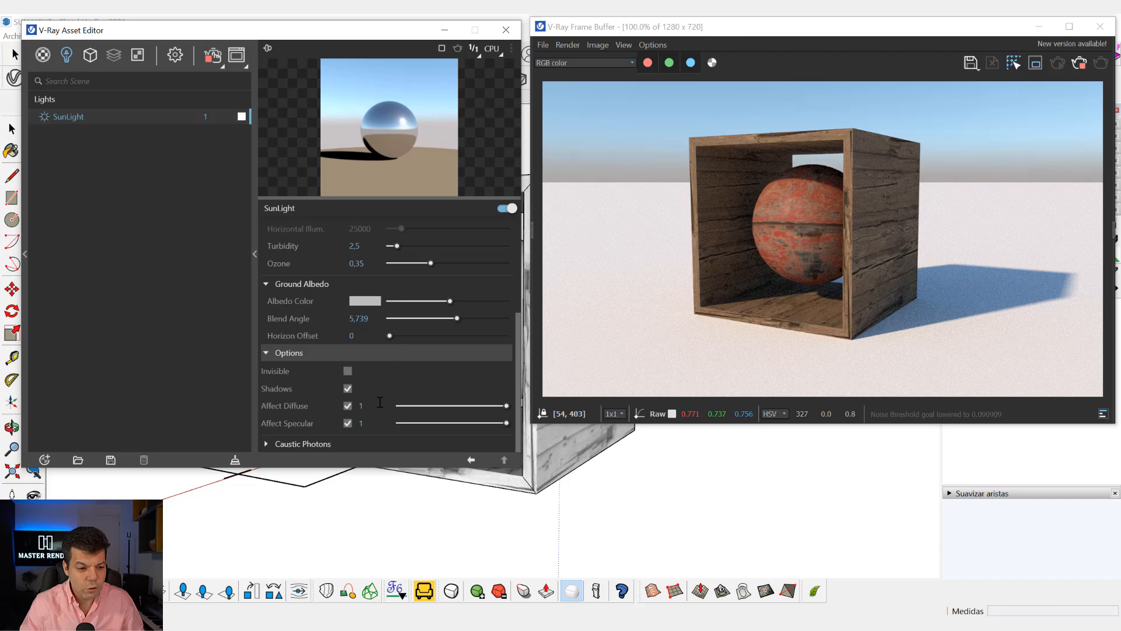